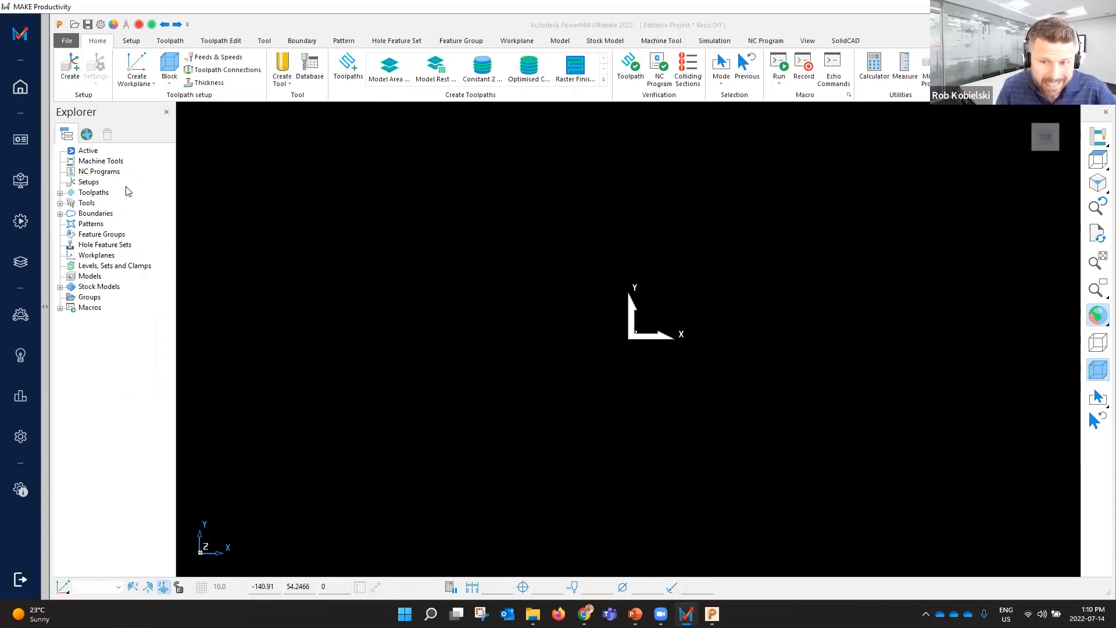
# Expand the stock models with SM1, boundaries, tools and toolpaths in the project tree to review their contents
pyautogui.click(60, 287)
pyautogui.click(70, 297)
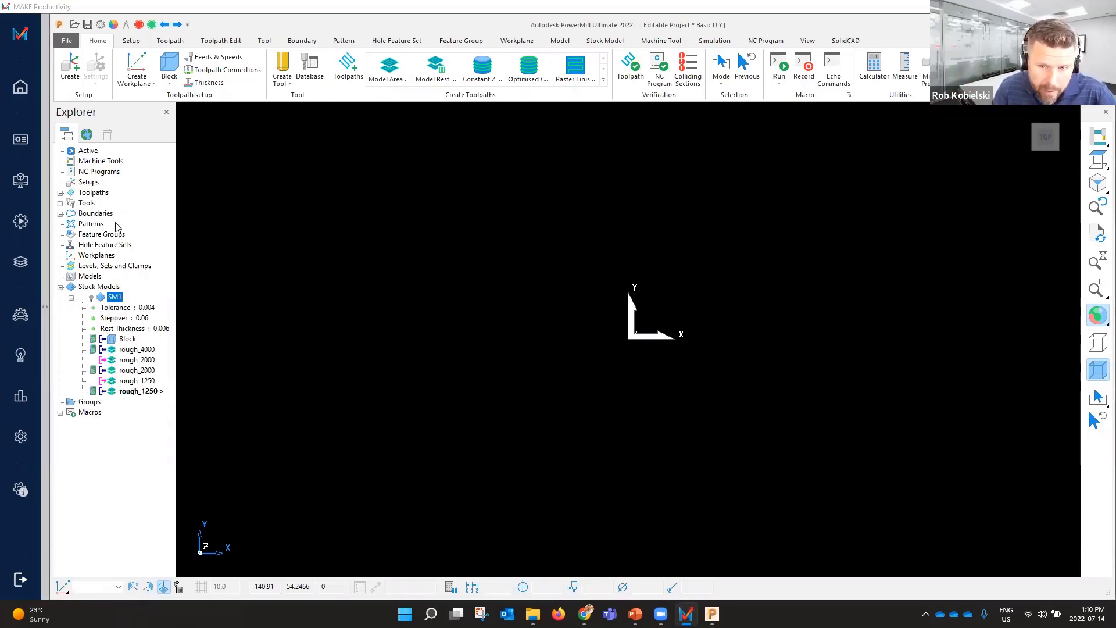
pyautogui.click(60, 214)
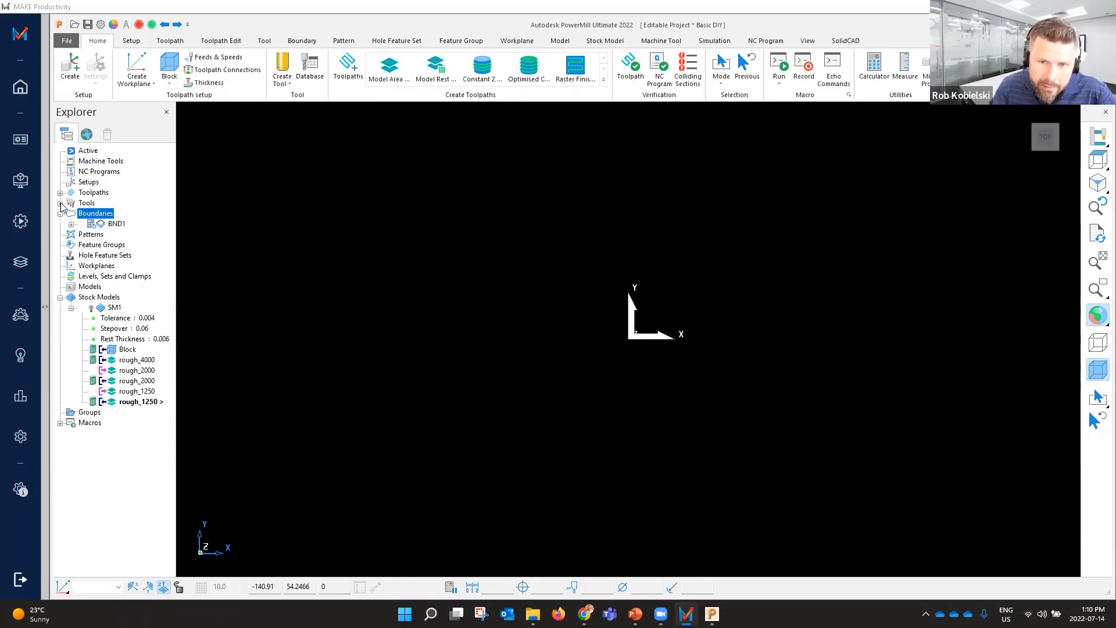
pyautogui.click(60, 203)
pyautogui.click(60, 193)
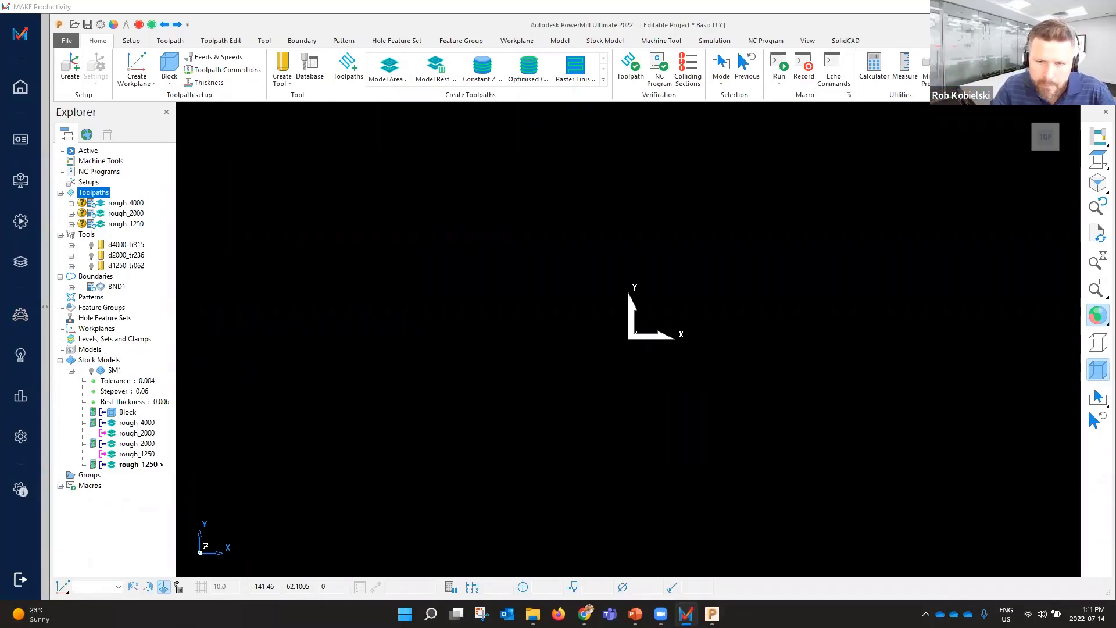
# Run the Automated Process Macro Builder and choose to rebuild all project entities
pyautogui.click(22, 316)
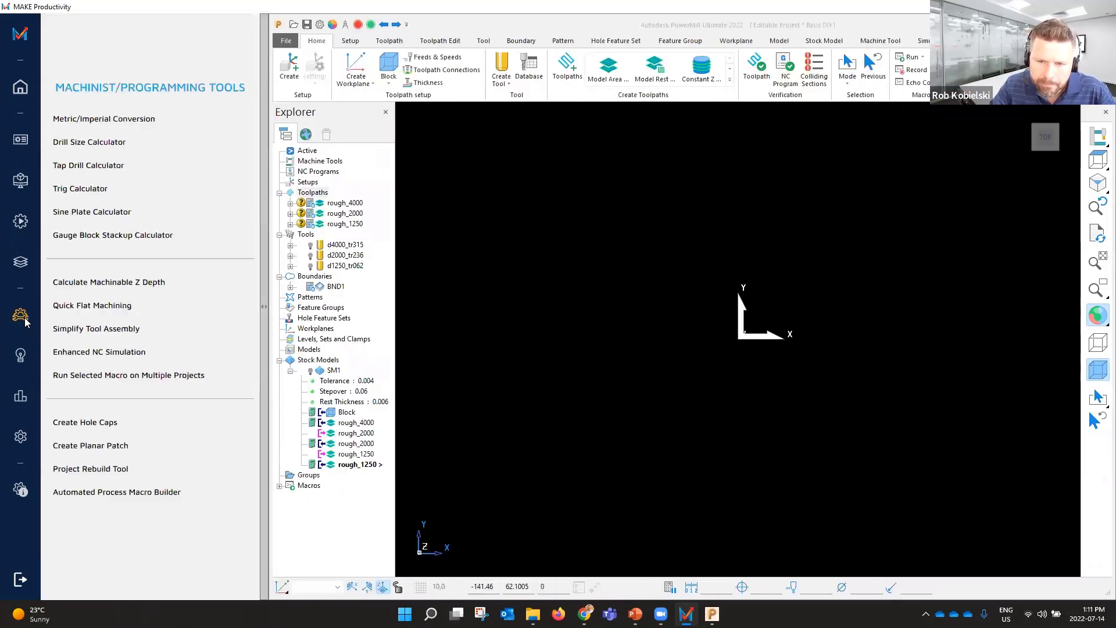
pyautogui.click(140, 498)
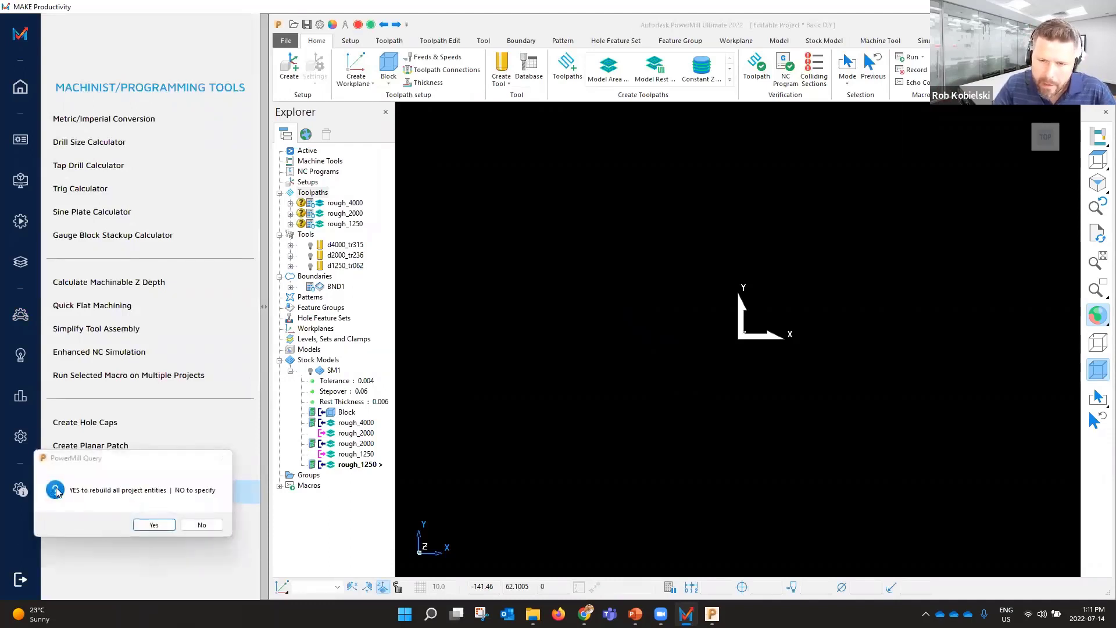
pyautogui.moveTo(139, 457); pyautogui.dragTo(599, 203)
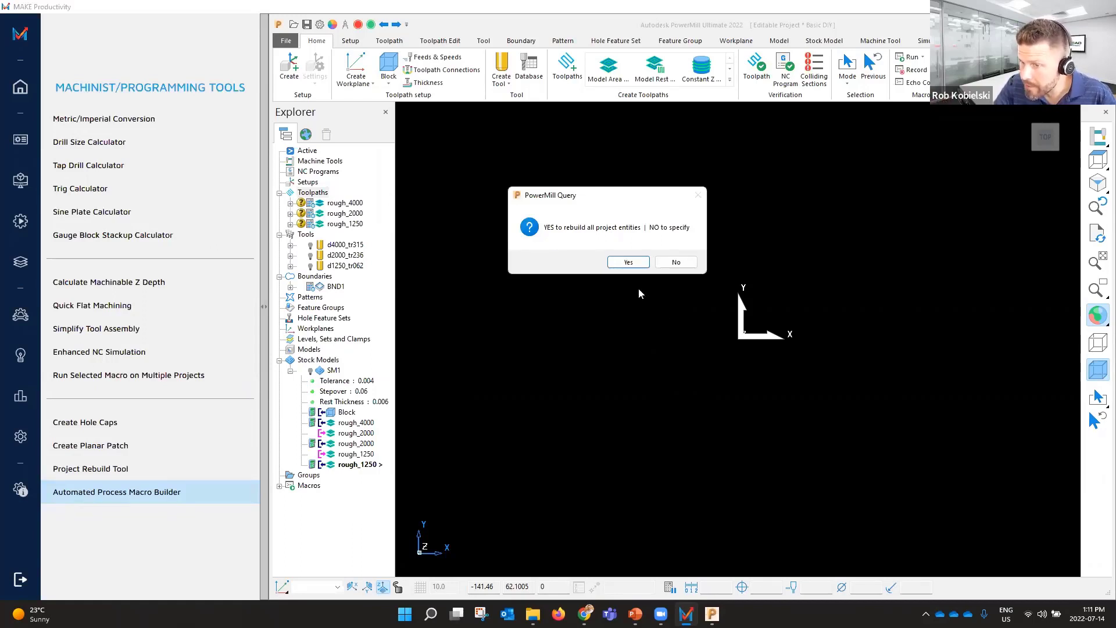
pyautogui.click(627, 261)
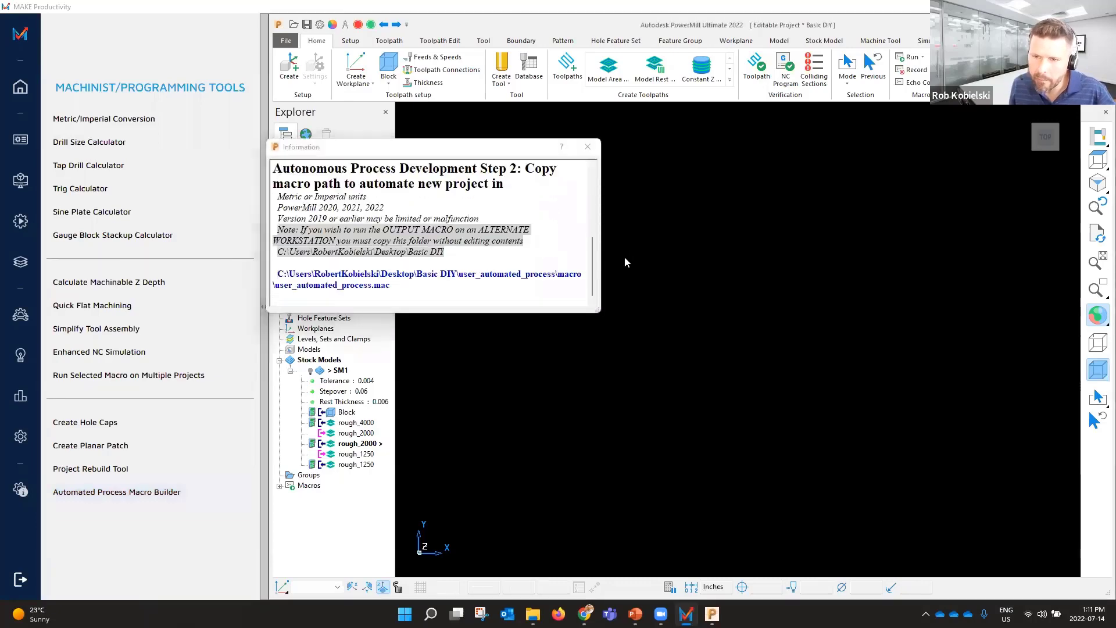
# Enlarge the extraction report and examine its boundary, stock model, tool and toolpath entries
pyautogui.click(595, 311)
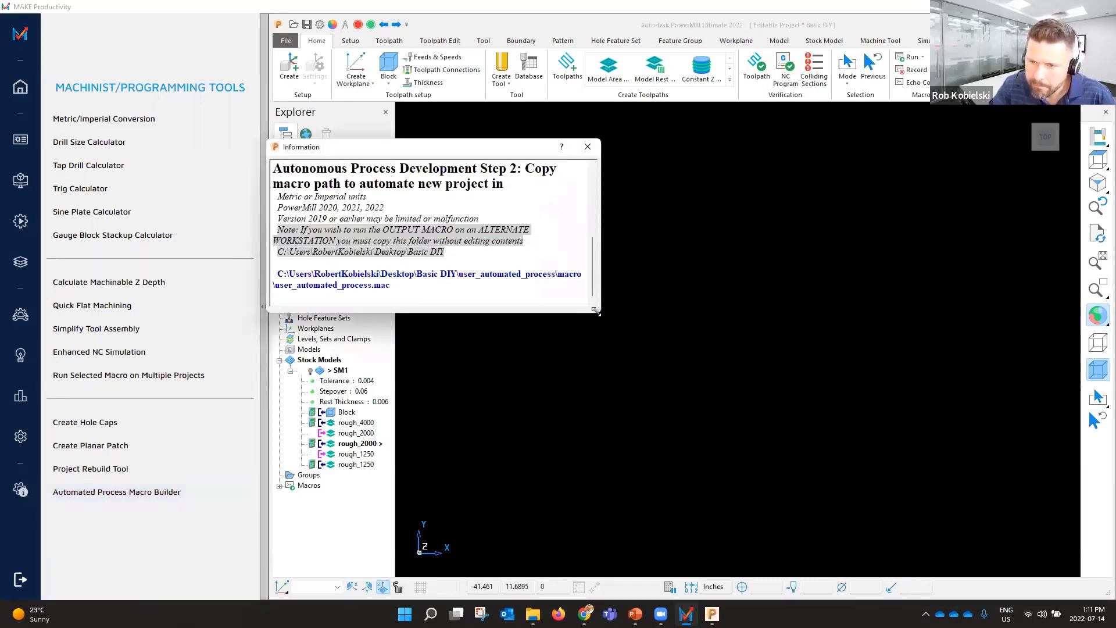
pyautogui.moveTo(595, 311); pyautogui.dragTo(970, 462)
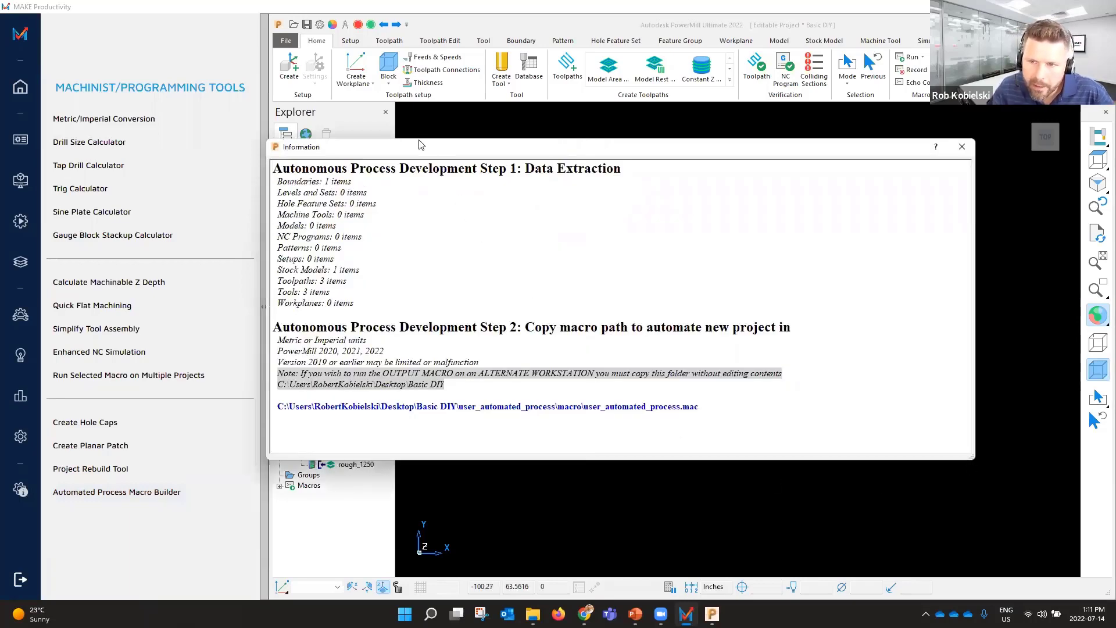
pyautogui.moveTo(426, 150); pyautogui.dragTo(505, 149)
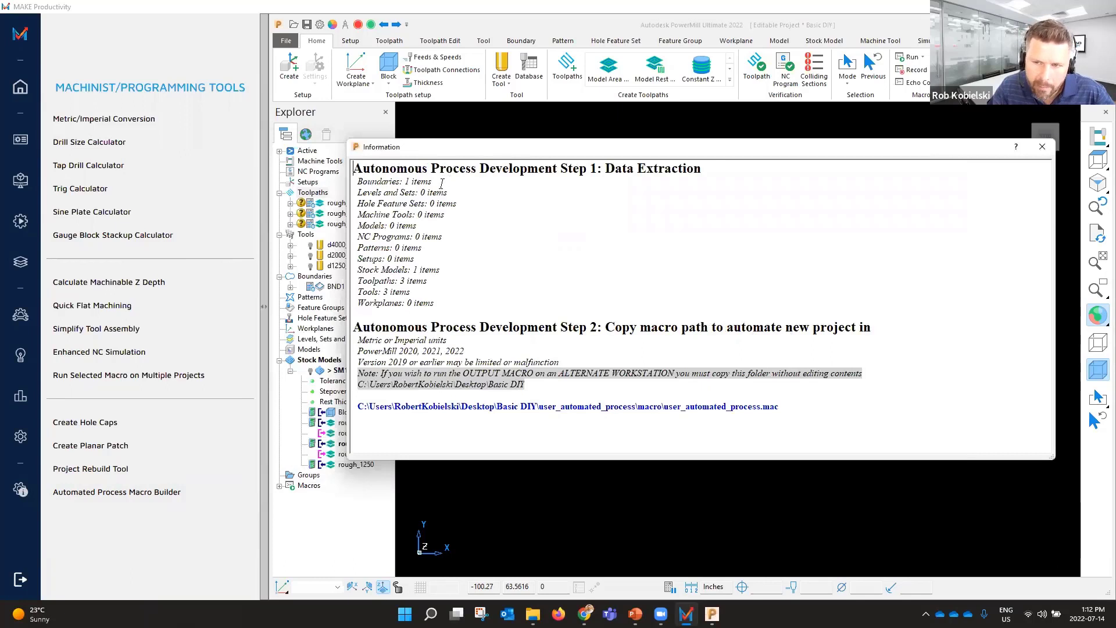
pyautogui.moveTo(434, 183); pyautogui.dragTo(356, 182)
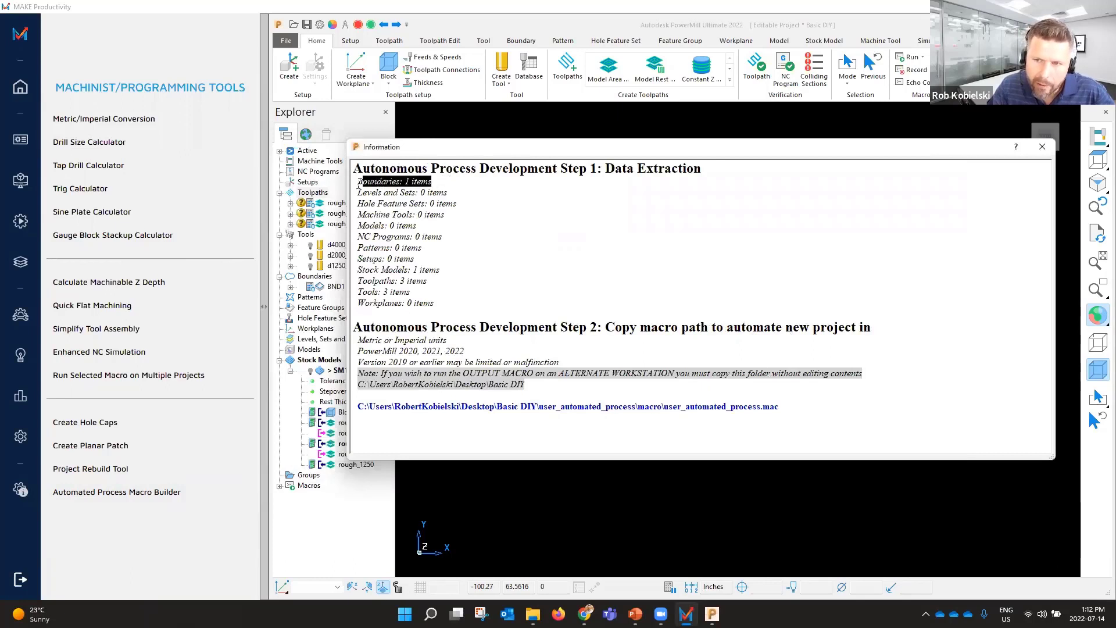
pyautogui.click(437, 182)
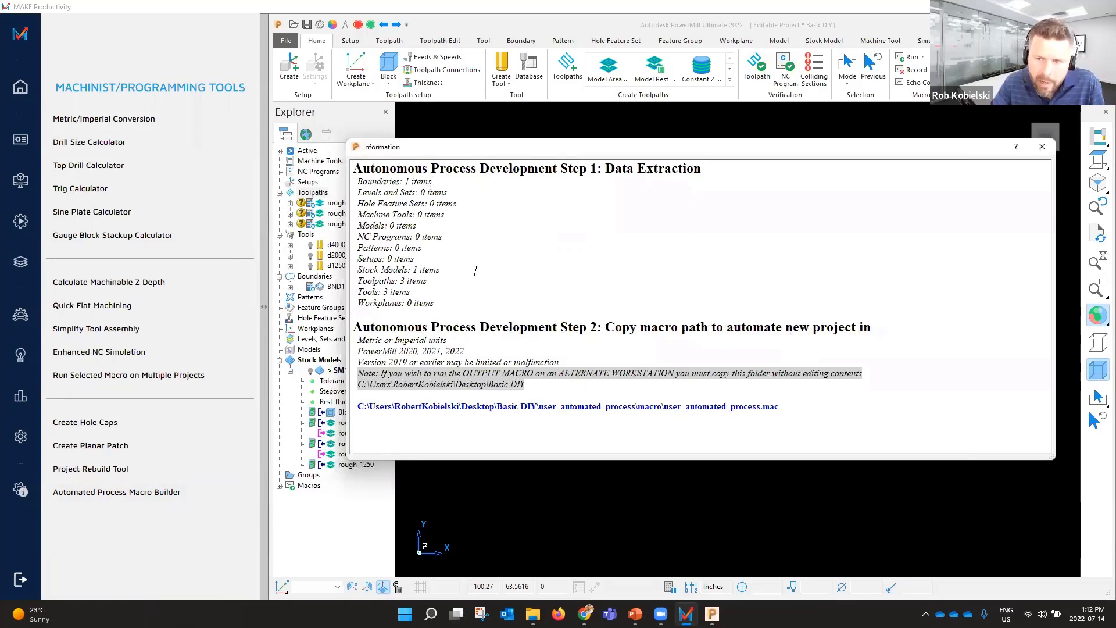
pyautogui.moveTo(446, 271); pyautogui.dragTo(357, 270)
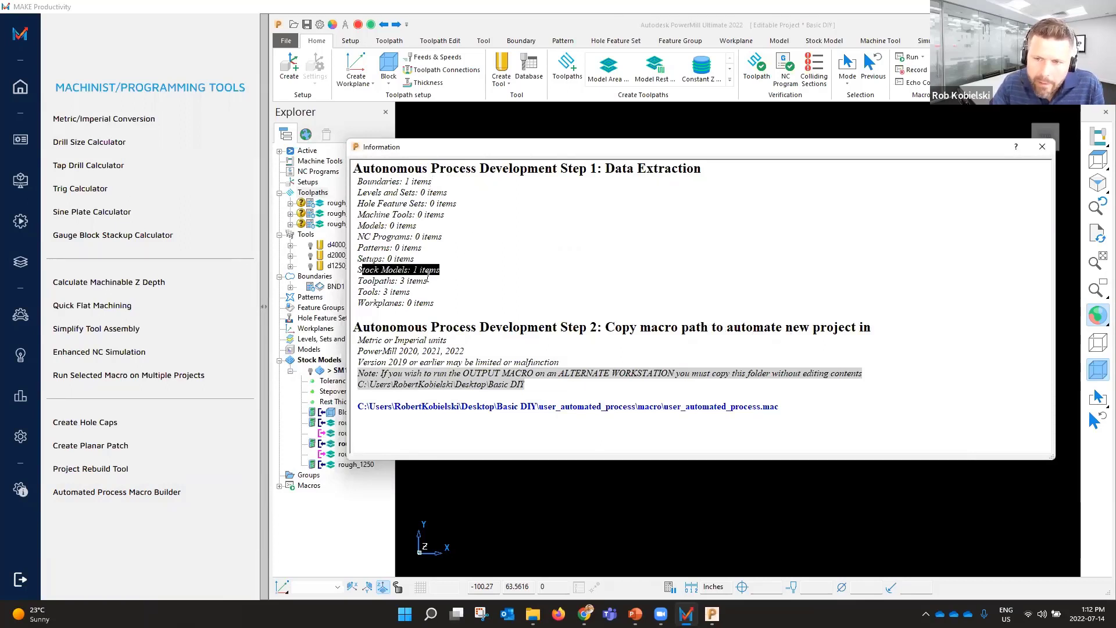
pyautogui.click(421, 292)
pyautogui.moveTo(422, 292); pyautogui.dragTo(352, 290)
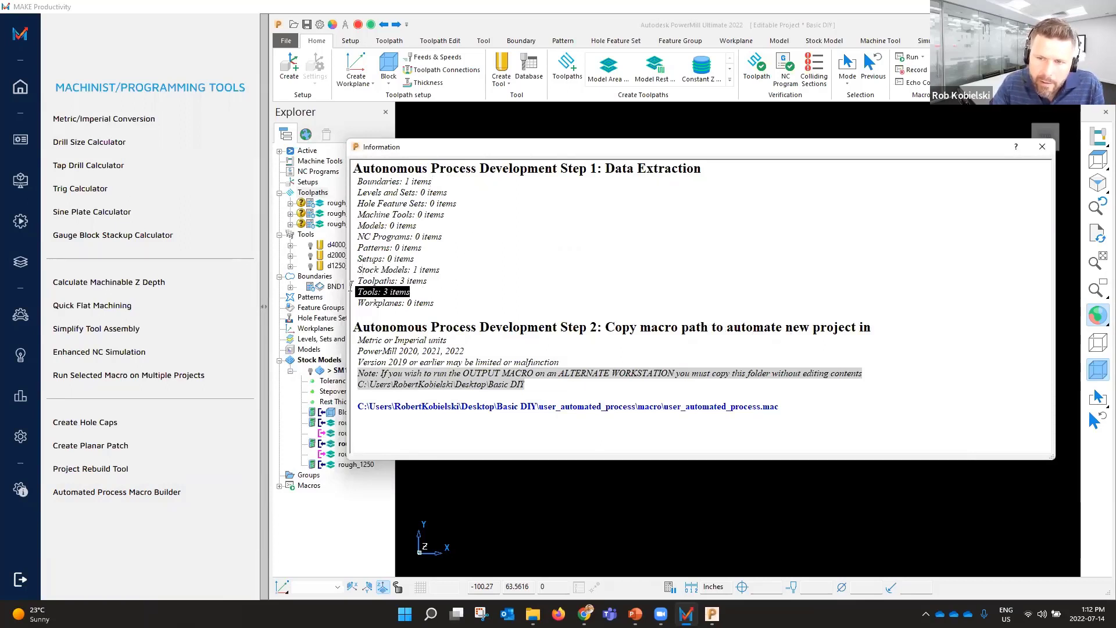
pyautogui.click(434, 280)
pyautogui.moveTo(434, 281); pyautogui.dragTo(356, 281)
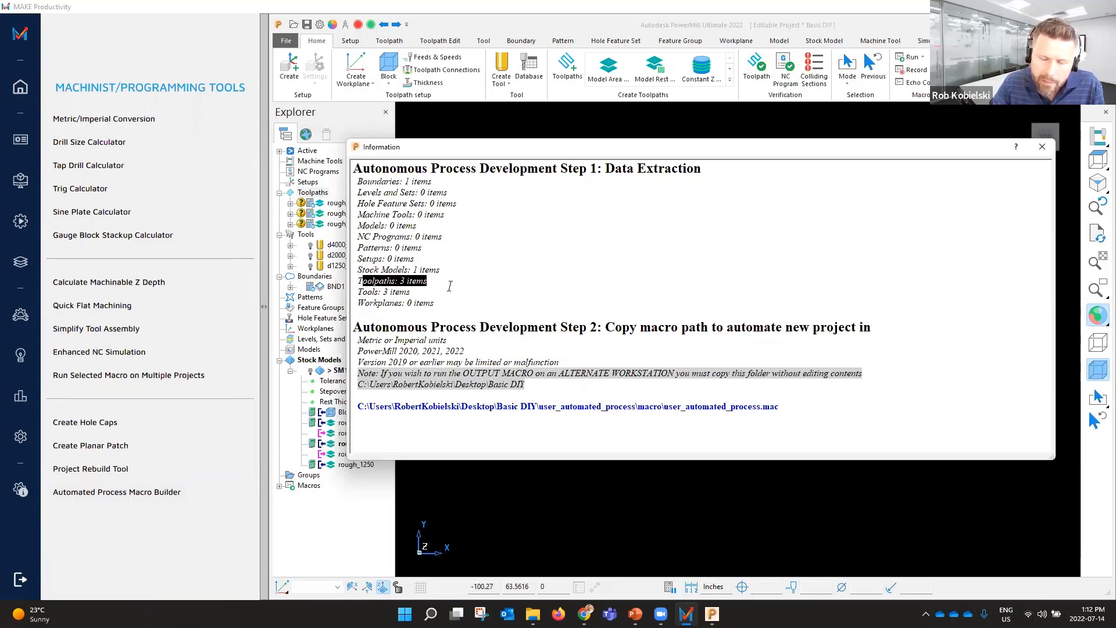
pyautogui.click(453, 291)
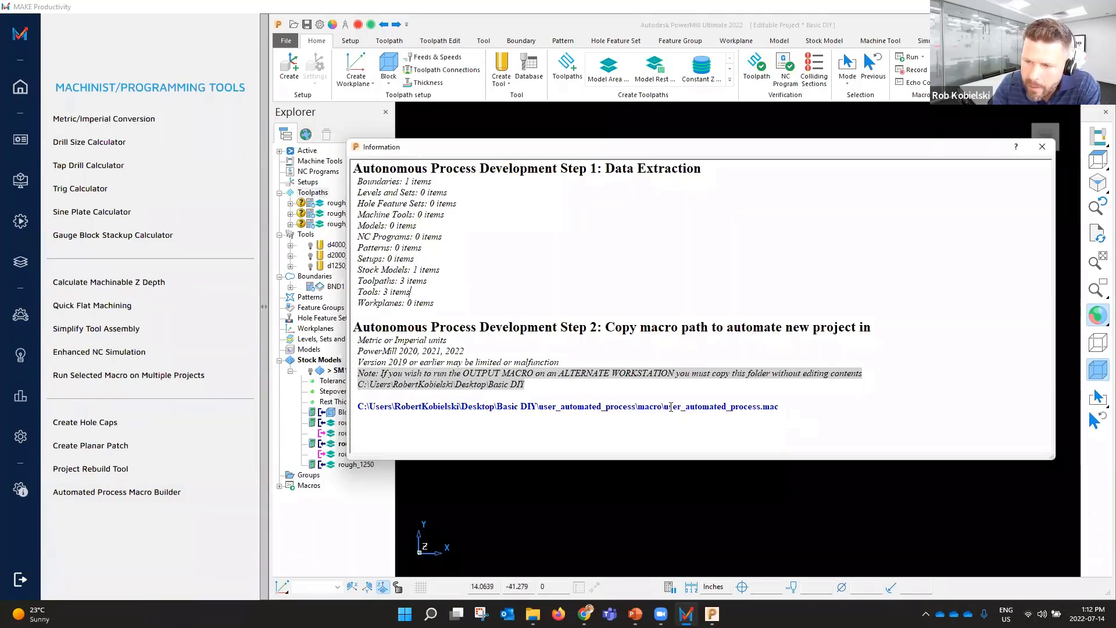
# Copy the output macro's folder path, ending in Basic DIY\user_automated_process\macro, from the report and close the report
pyautogui.moveTo(663, 406); pyautogui.dragTo(546, 396)
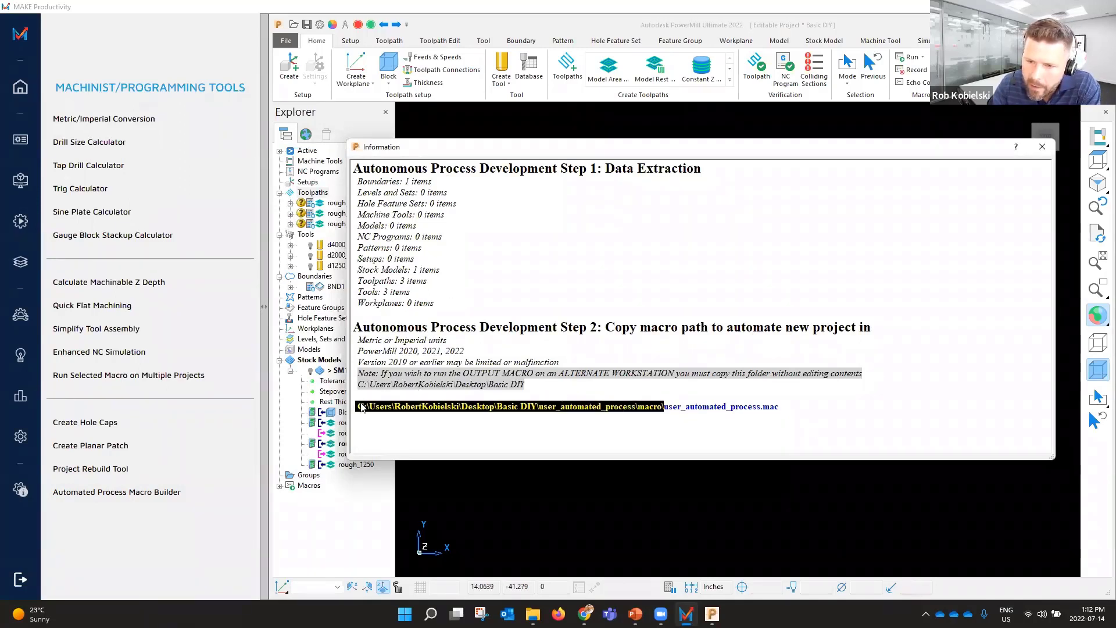
pyautogui.rightClick(401, 409)
pyautogui.click(429, 415)
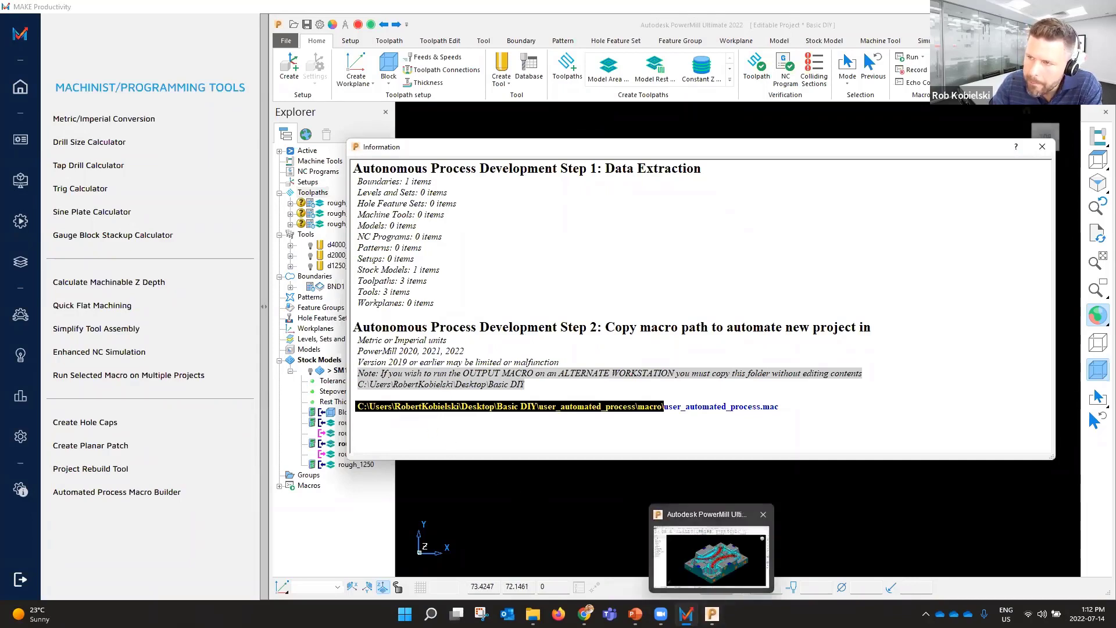
pyautogui.click(712, 614)
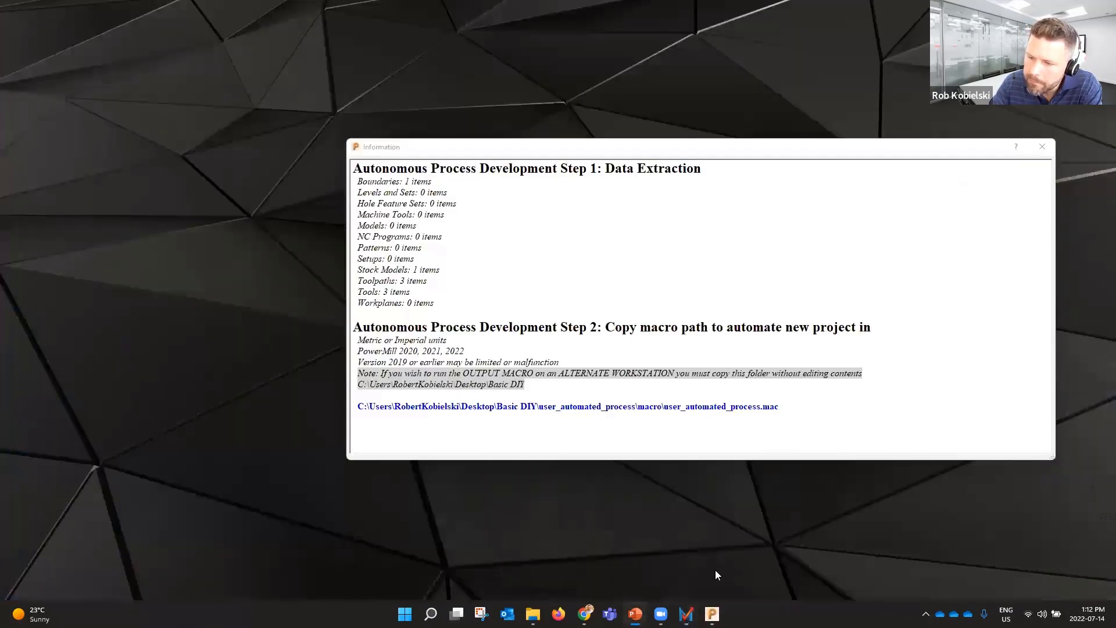
pyautogui.click(1044, 147)
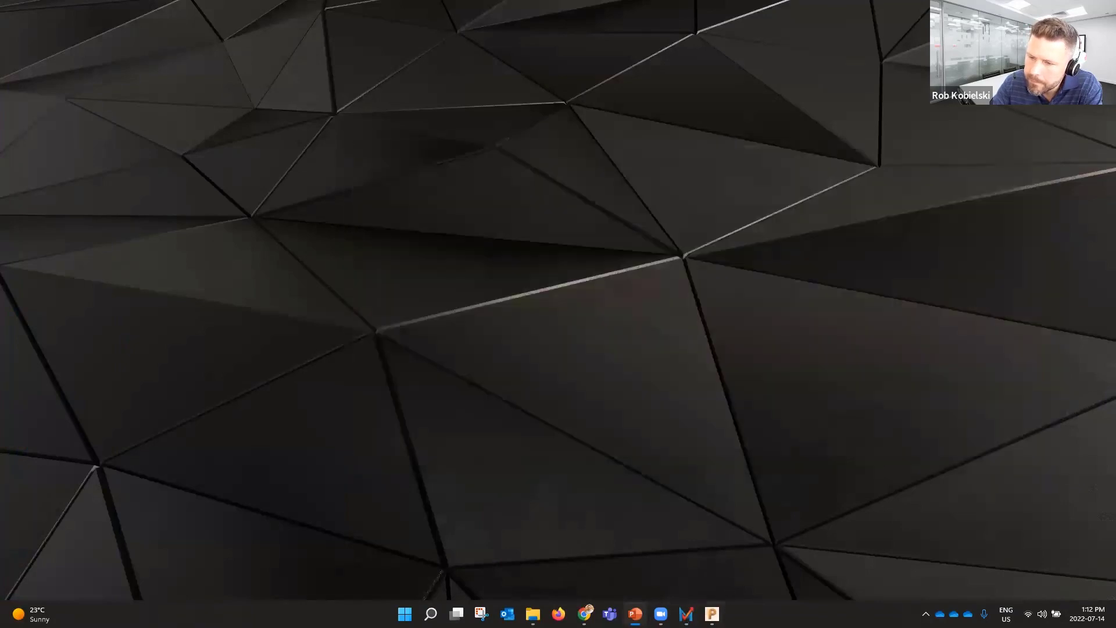
# Switch to the PowerMill session containing the part model and run user_automated_process.mac from the copied folder path
pyautogui.click(712, 614)
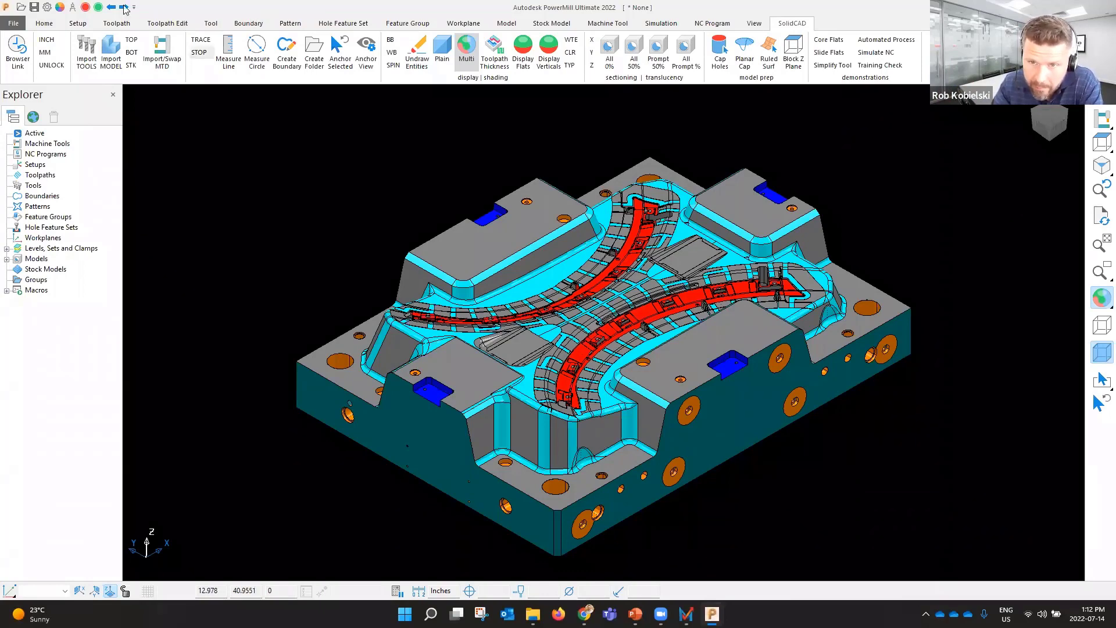
pyautogui.click(43, 24)
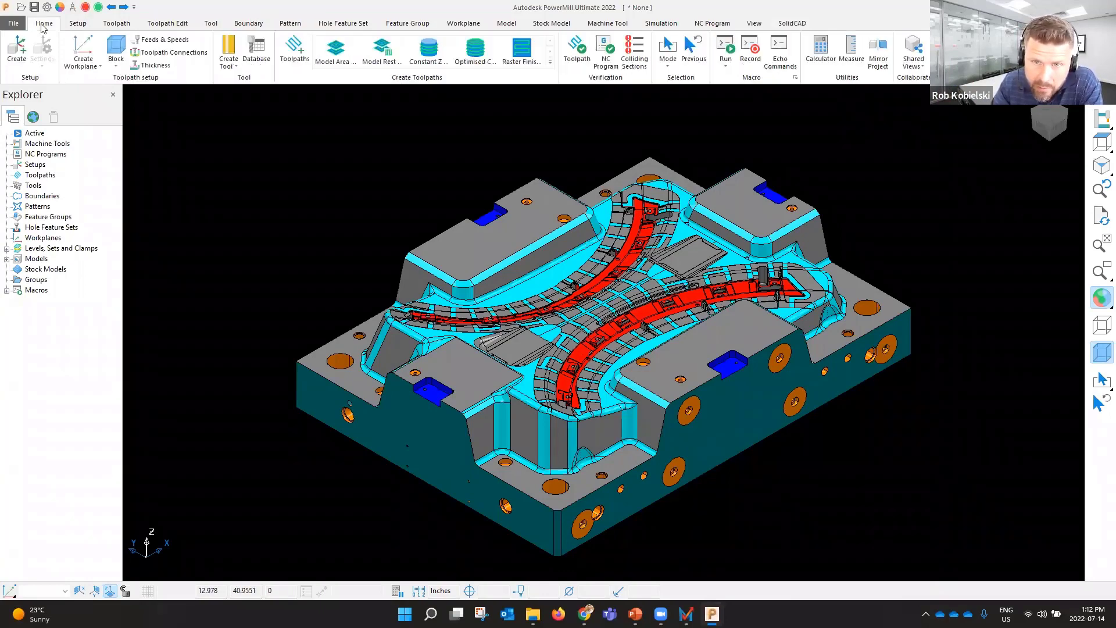
pyautogui.click(725, 69)
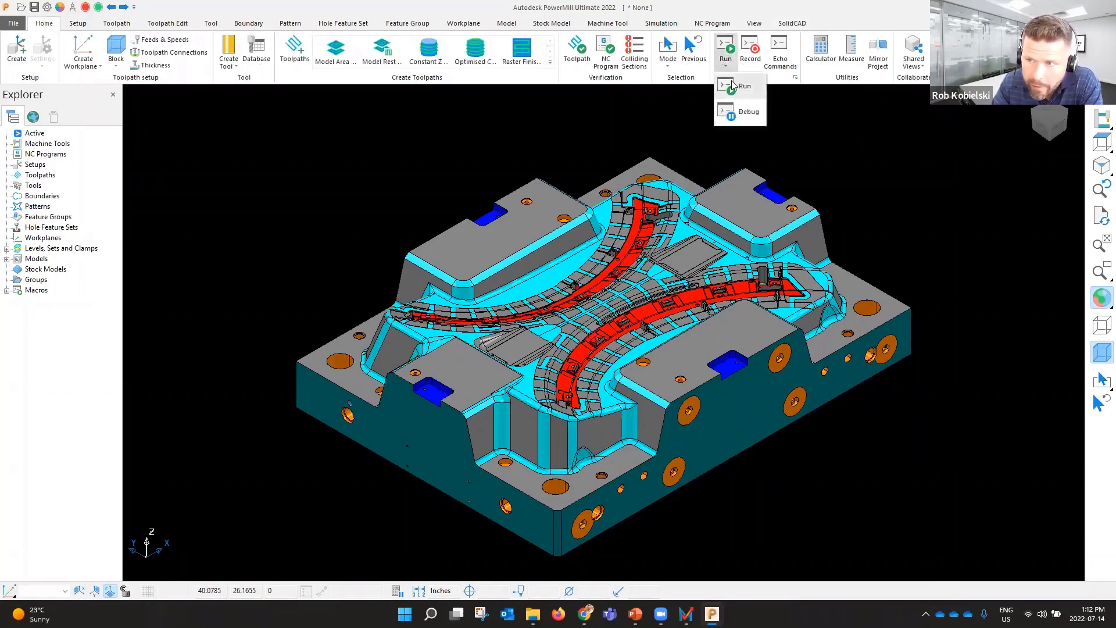
pyautogui.click(740, 87)
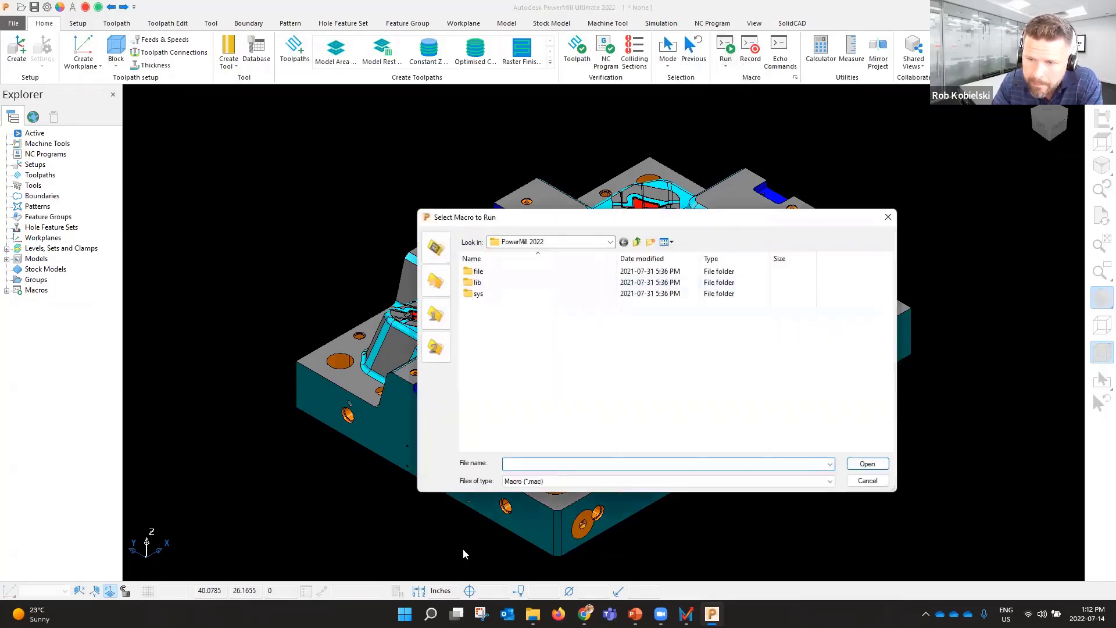
pyautogui.hotkey('ctrl', 'v')
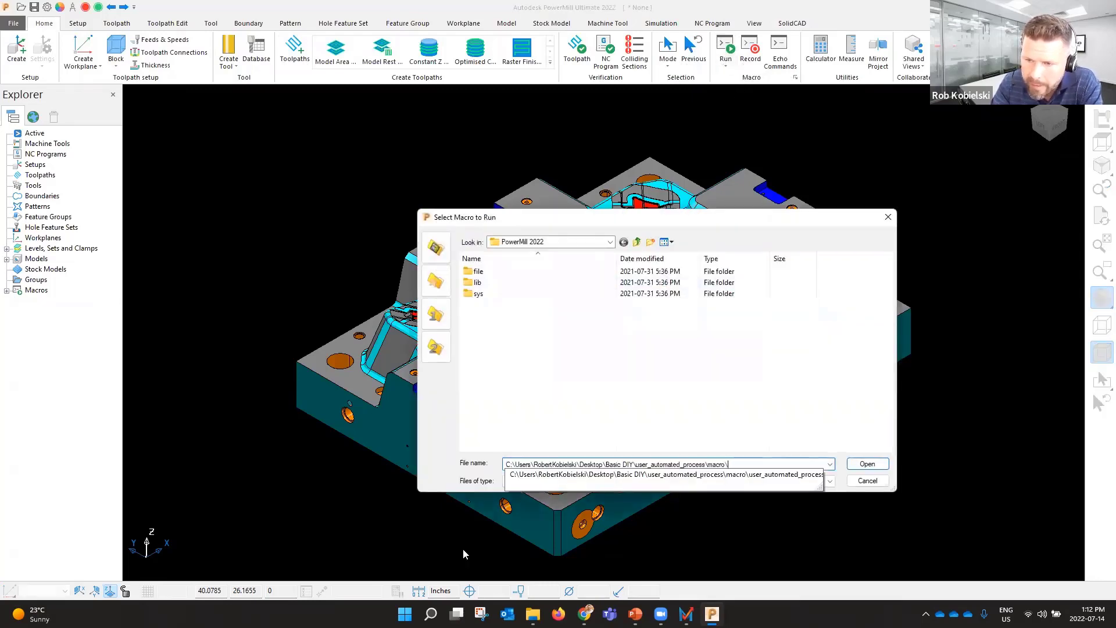
pyautogui.press('Return')
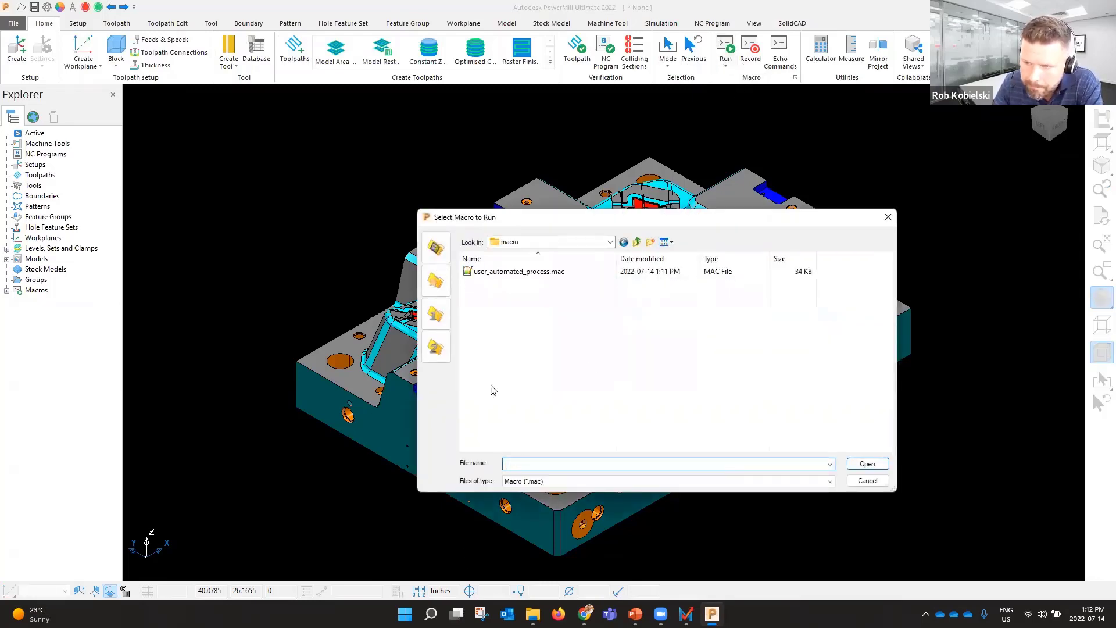
pyautogui.click(523, 275)
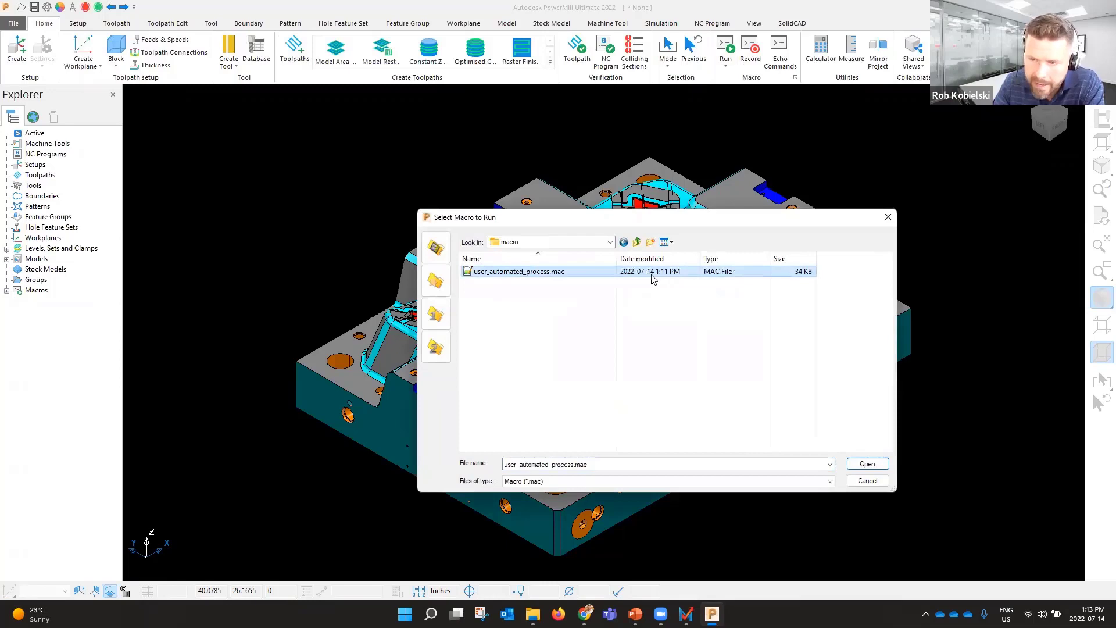
pyautogui.click(867, 465)
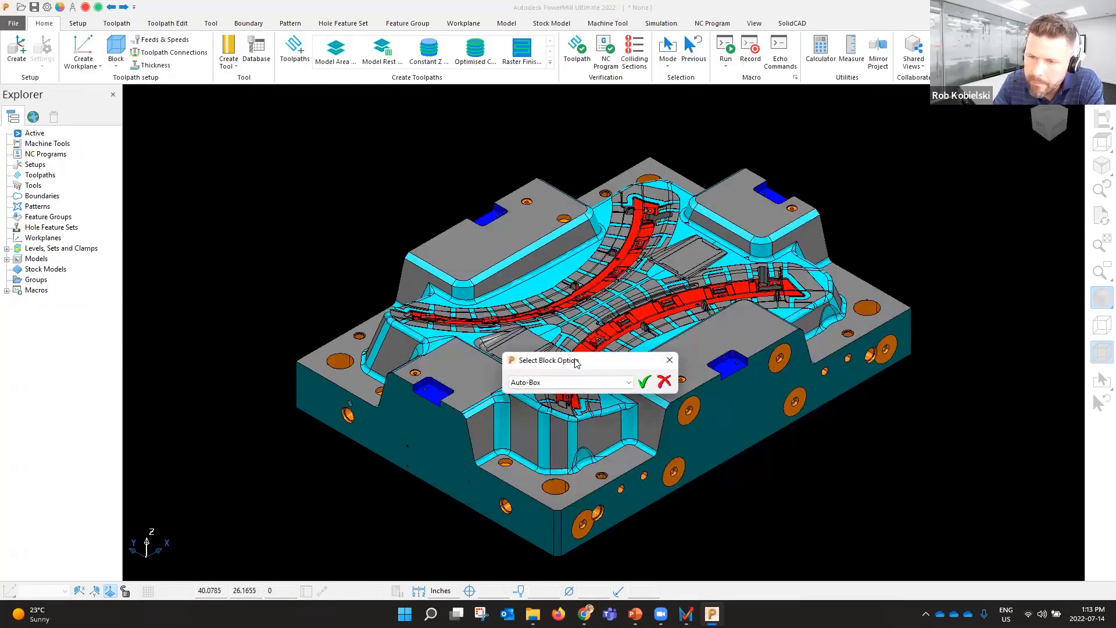
# Accept Auto-Box as the block option and Global Transform as the block coordinate system
pyautogui.moveTo(578, 360); pyautogui.dragTo(245, 165)
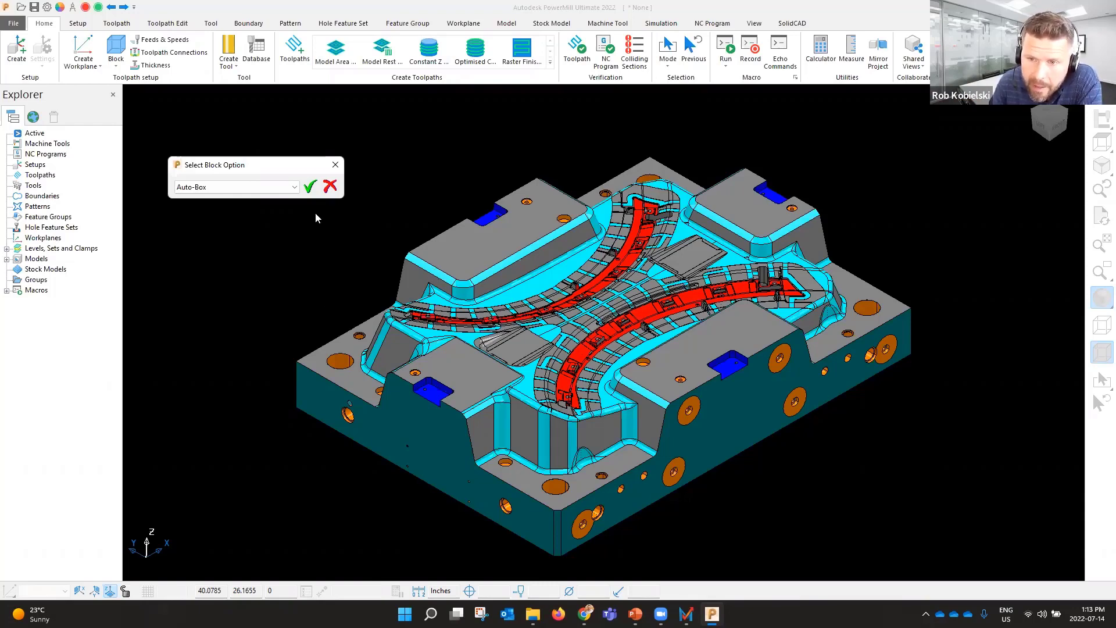
pyautogui.click(296, 188)
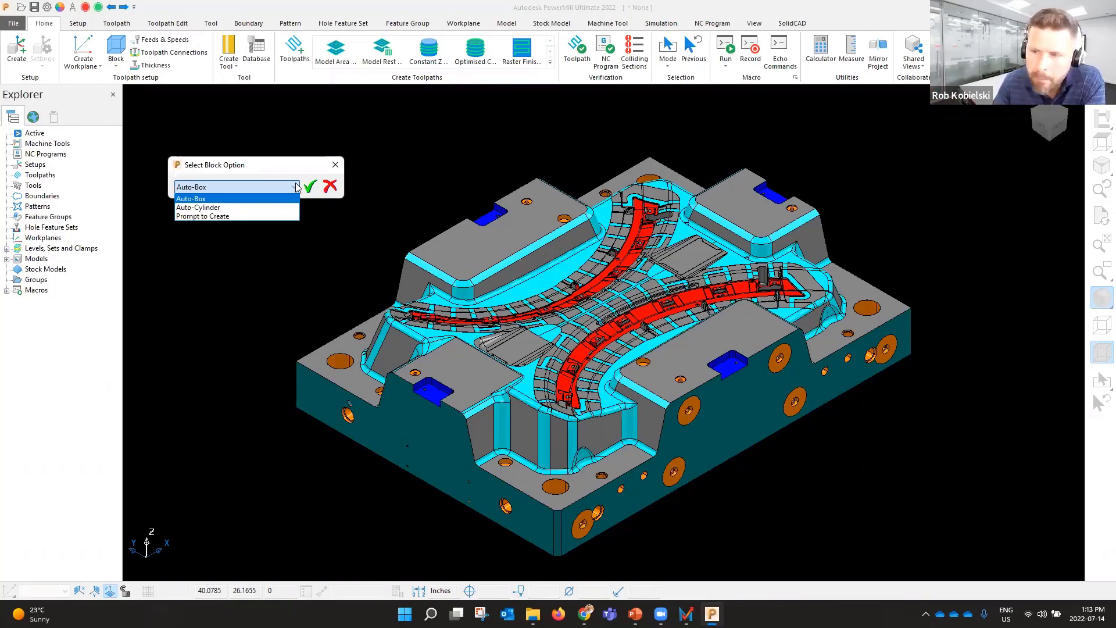
pyautogui.click(270, 187)
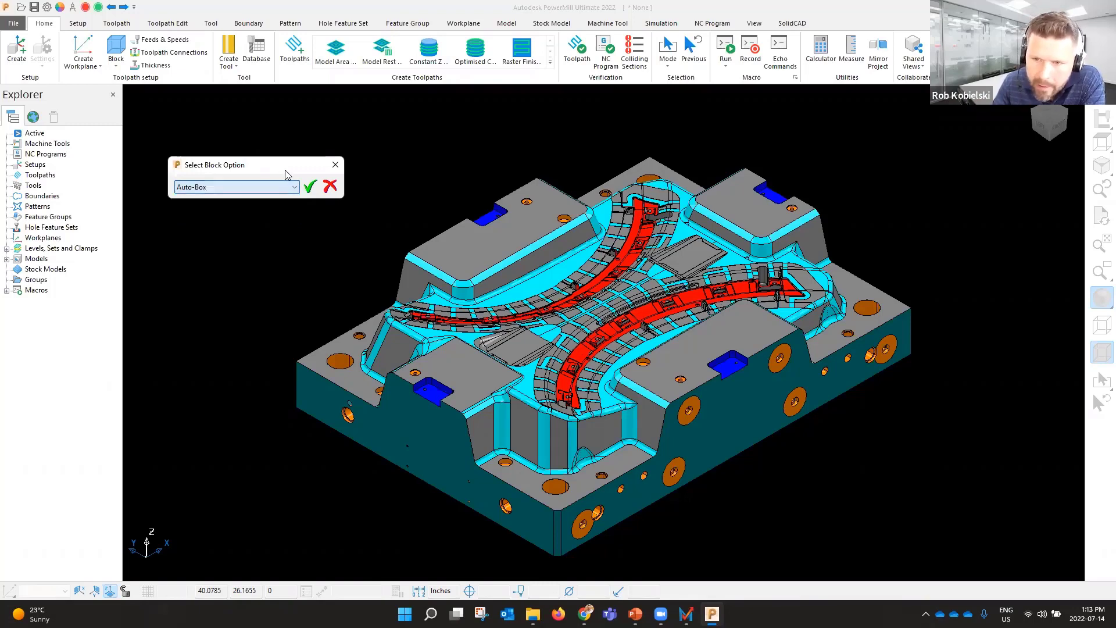
pyautogui.click(310, 187)
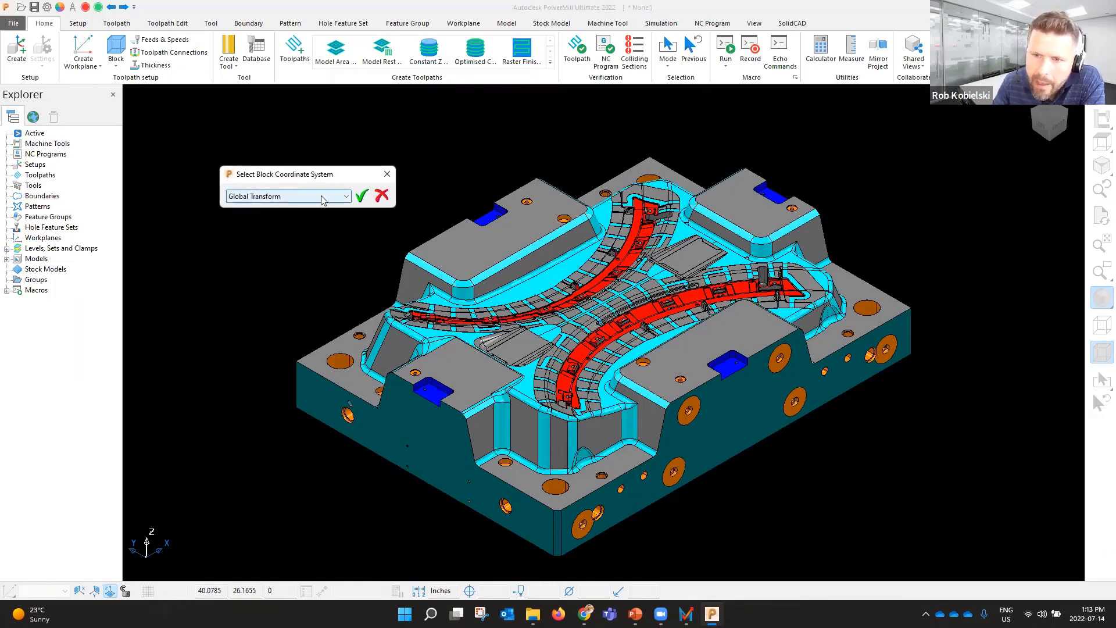
pyautogui.click(358, 198)
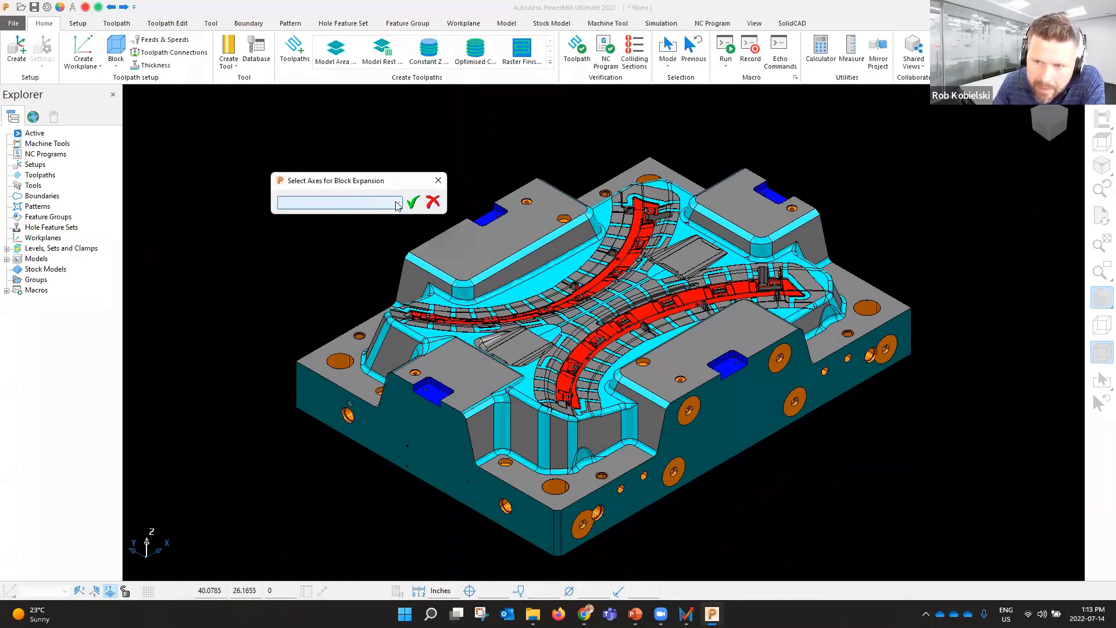
# Accept the block expansion with Z+, Z- and X & Y all left unselected
pyautogui.click(398, 203)
pyautogui.click(296, 215)
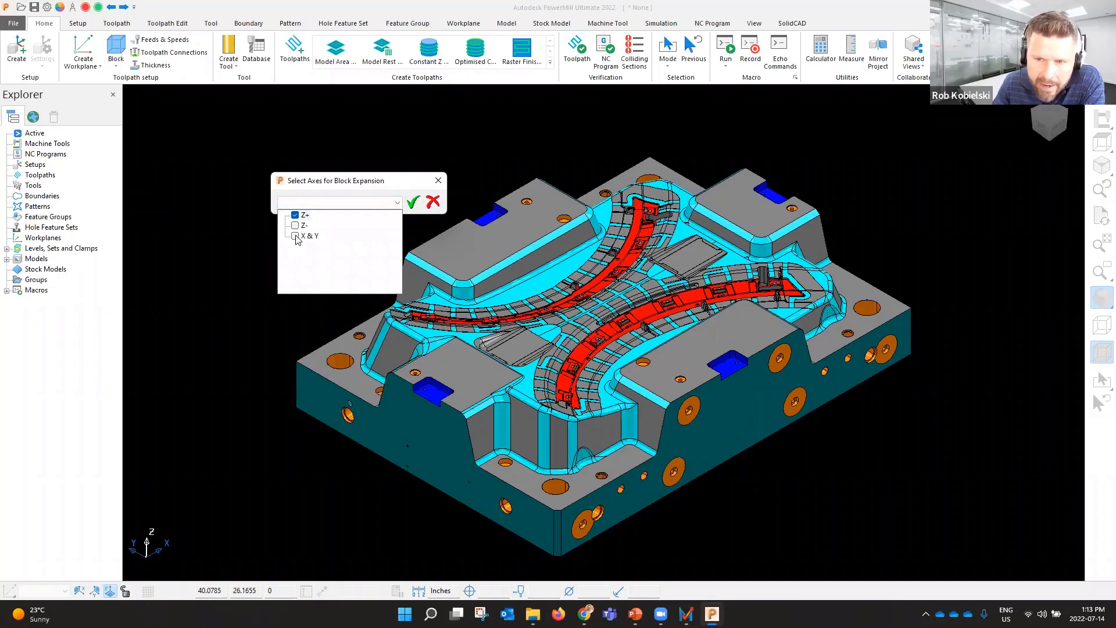
pyautogui.click(295, 236)
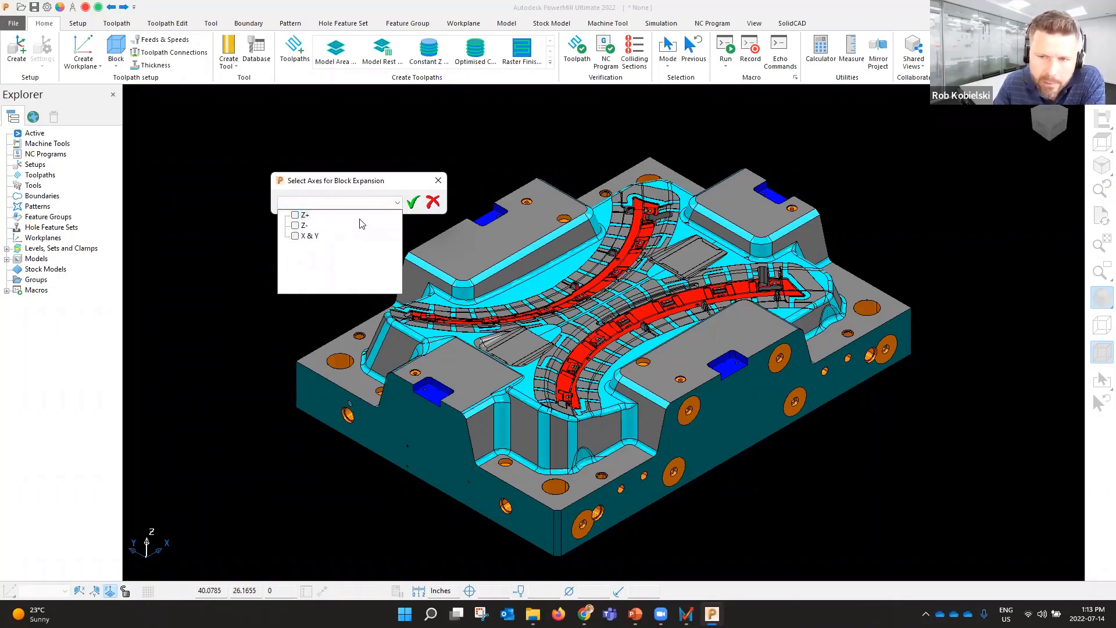
pyautogui.click(413, 203)
pyautogui.click(413, 204)
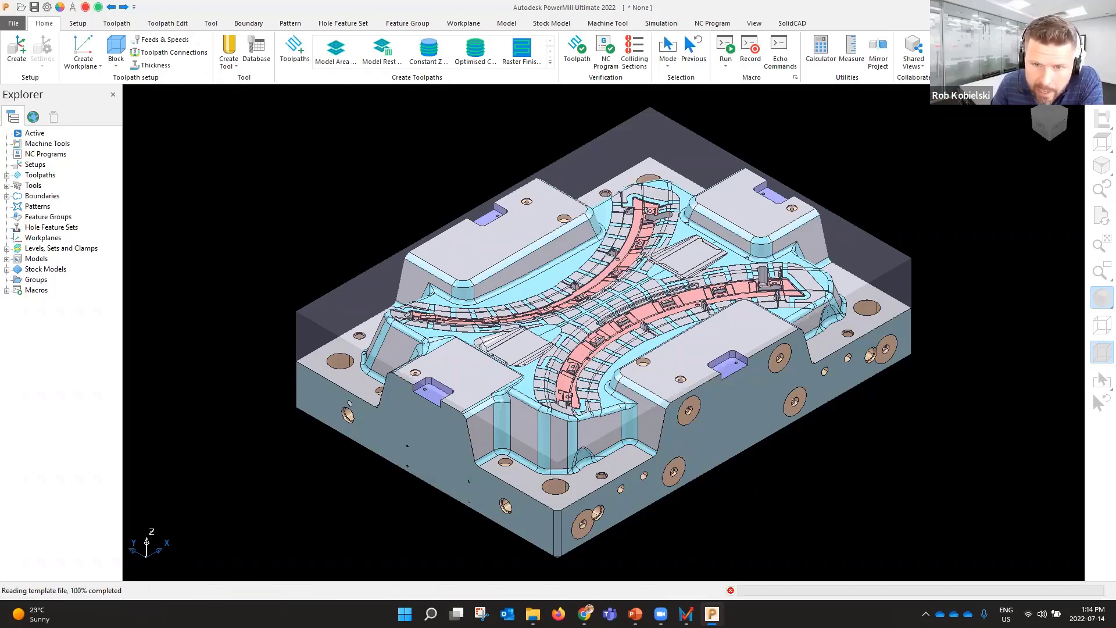
# Expand the toolpaths, tools and boundaries being created by the running macro to examine them
pyautogui.click(7, 175)
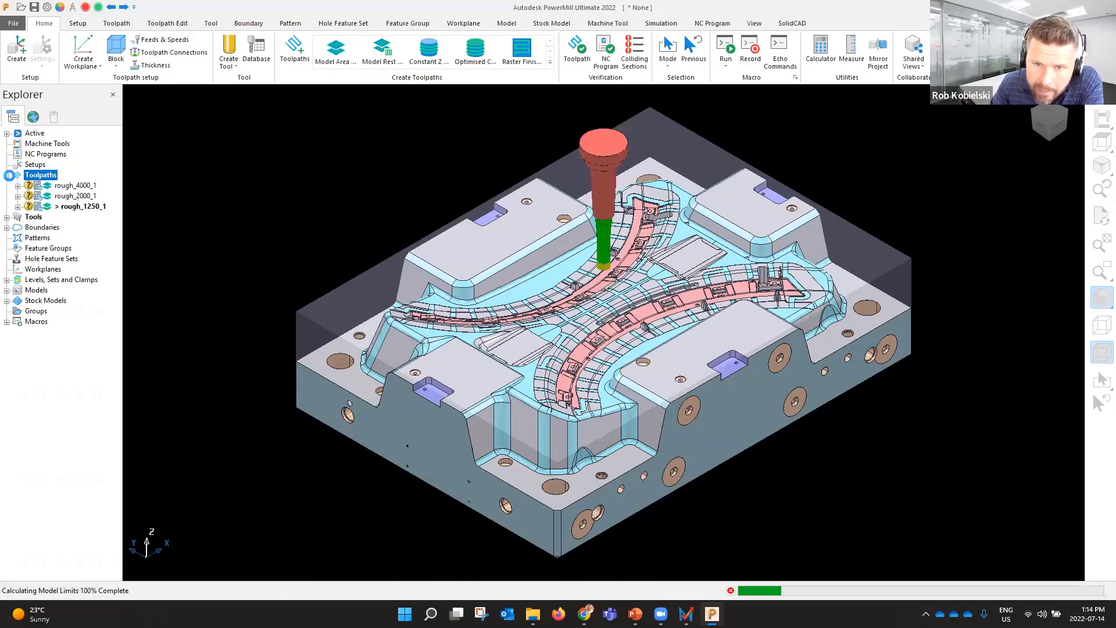
pyautogui.click(7, 217)
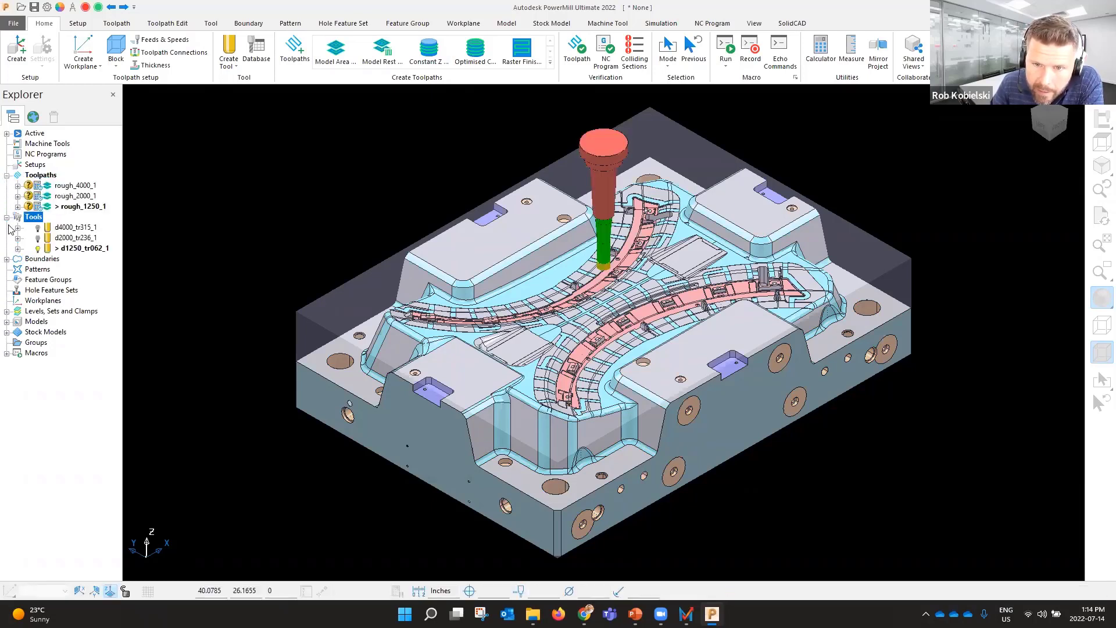
pyautogui.click(7, 259)
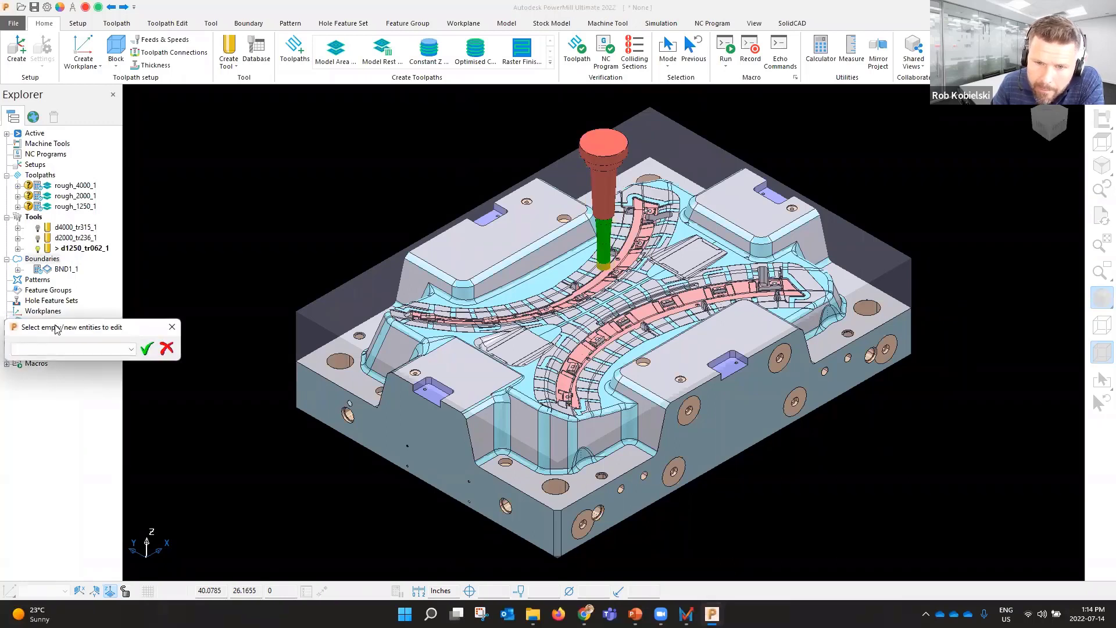
# Accept the empty/new entities prompt with nothing selected and dismiss the process completion message
pyautogui.moveTo(52, 329); pyautogui.dragTo(284, 207)
pyautogui.click(377, 226)
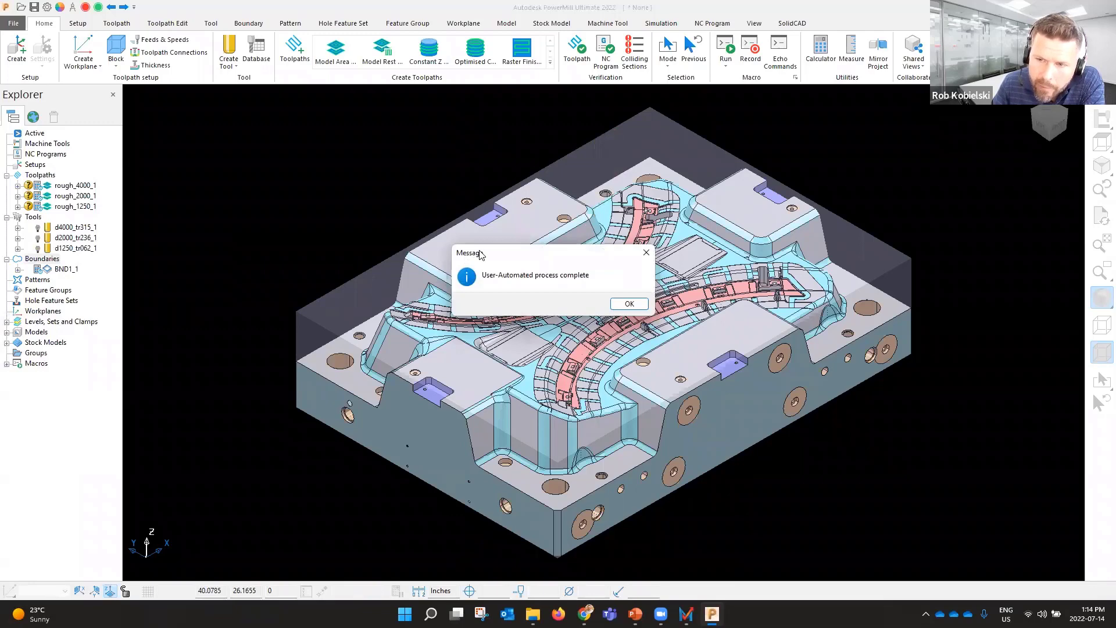
pyautogui.moveTo(485, 254); pyautogui.dragTo(198, 201)
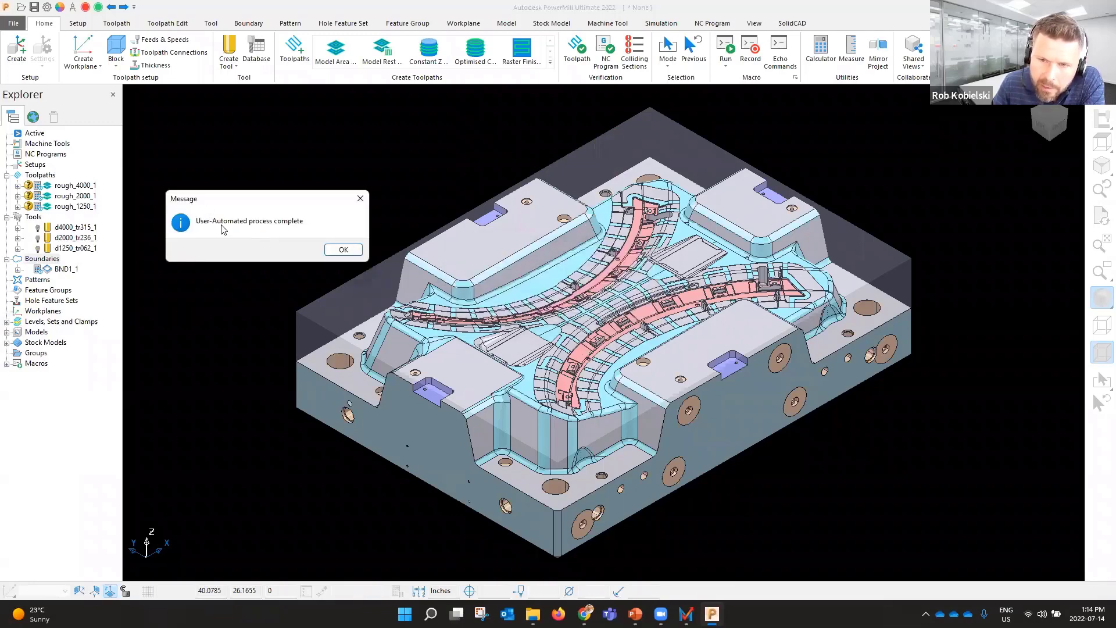
pyautogui.click(343, 250)
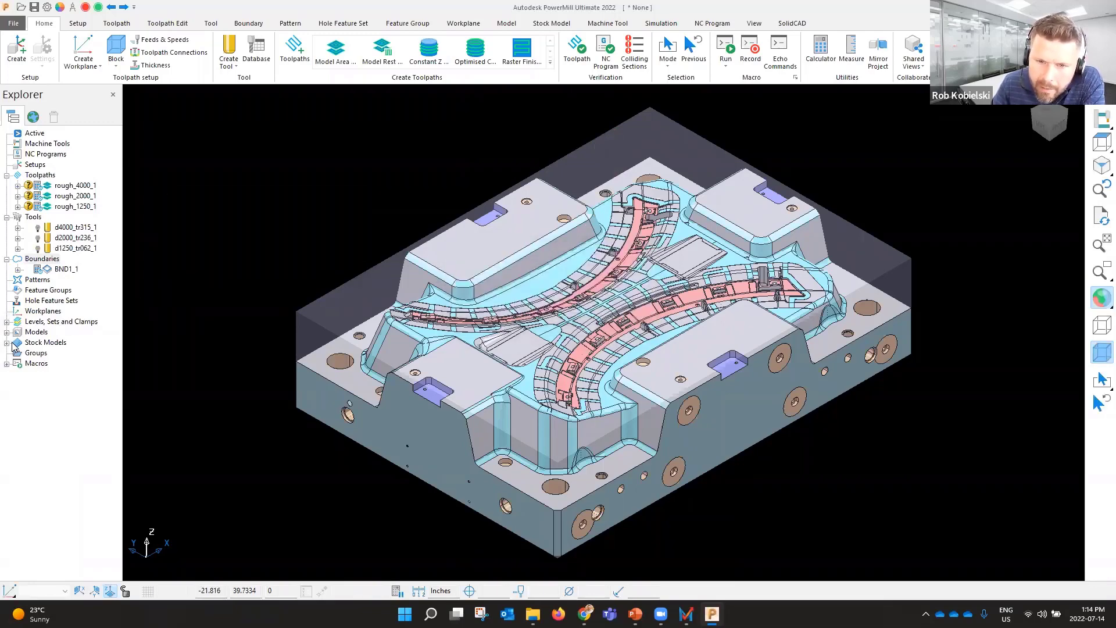
# Expand the macro's stock model to examine its block and roughing toolpath entries
pyautogui.doubleClick(14, 343)
pyautogui.click(18, 353)
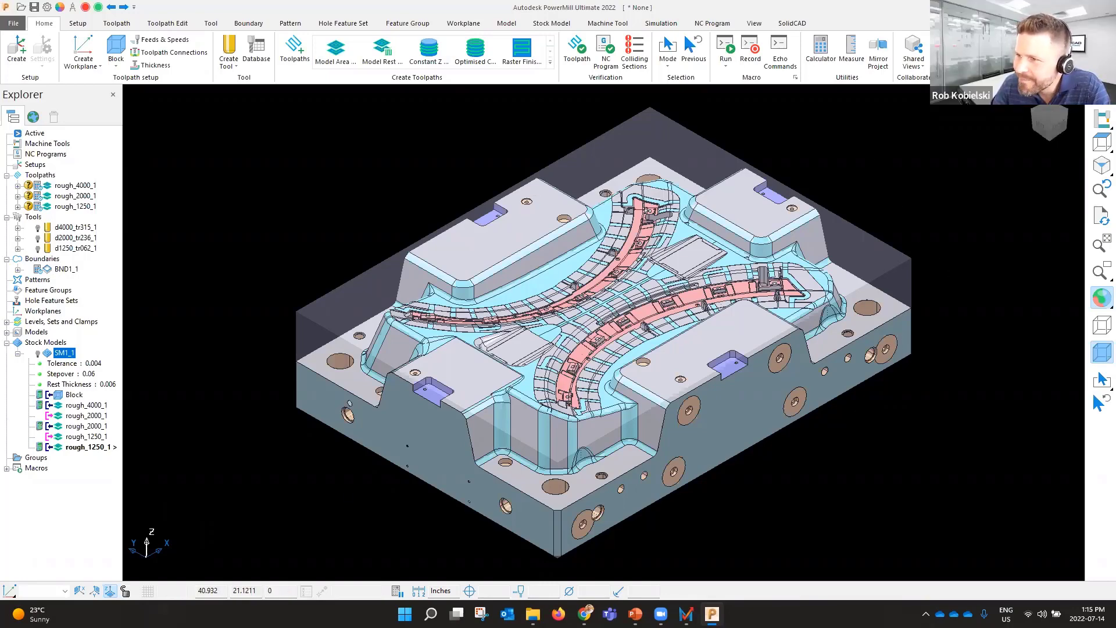
# Switch to the MAKE Productivity session, collapse its tools list and open the Advanced DIY project in an isometric view
pyautogui.press('super+d')
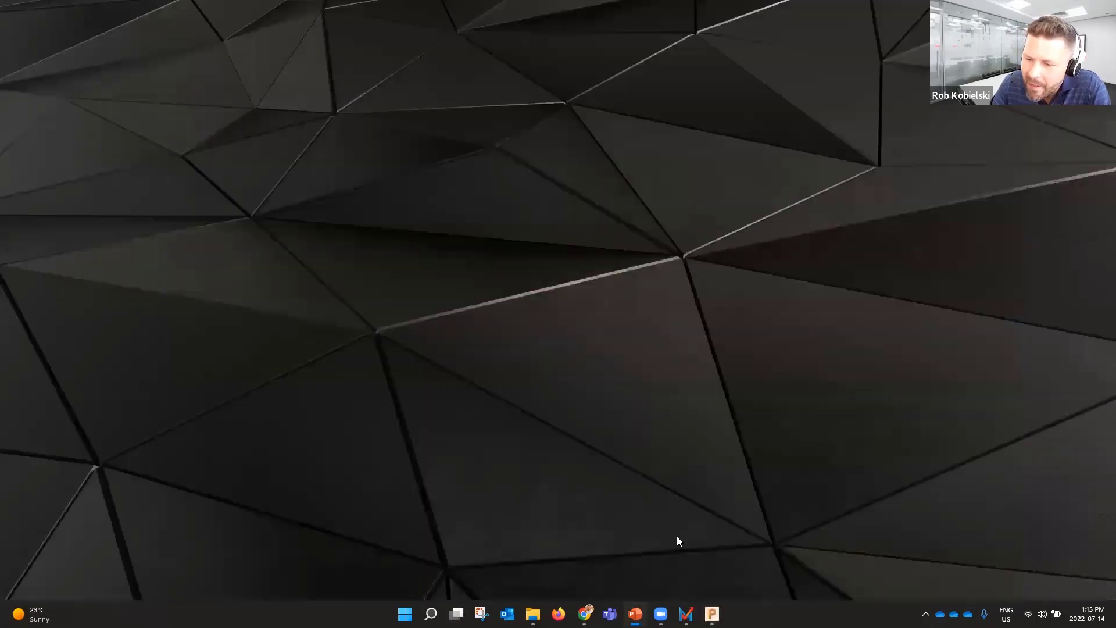
pyautogui.click(686, 614)
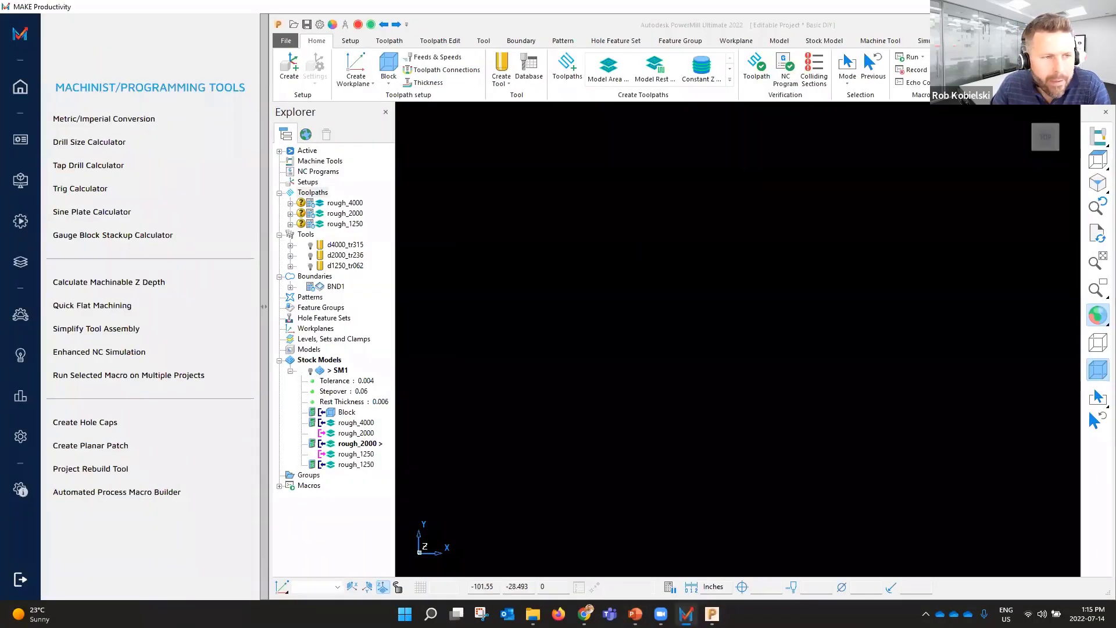
pyautogui.click(263, 141)
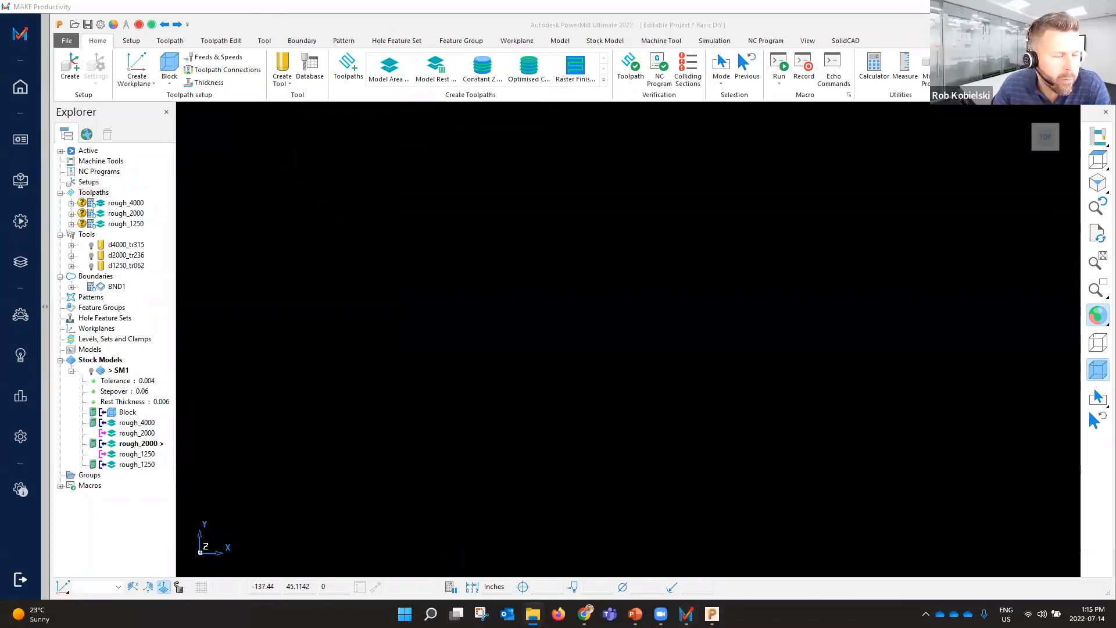
pyautogui.moveTo(406, 274); pyautogui.dragTo(422, 263)
pyautogui.click(460, 291)
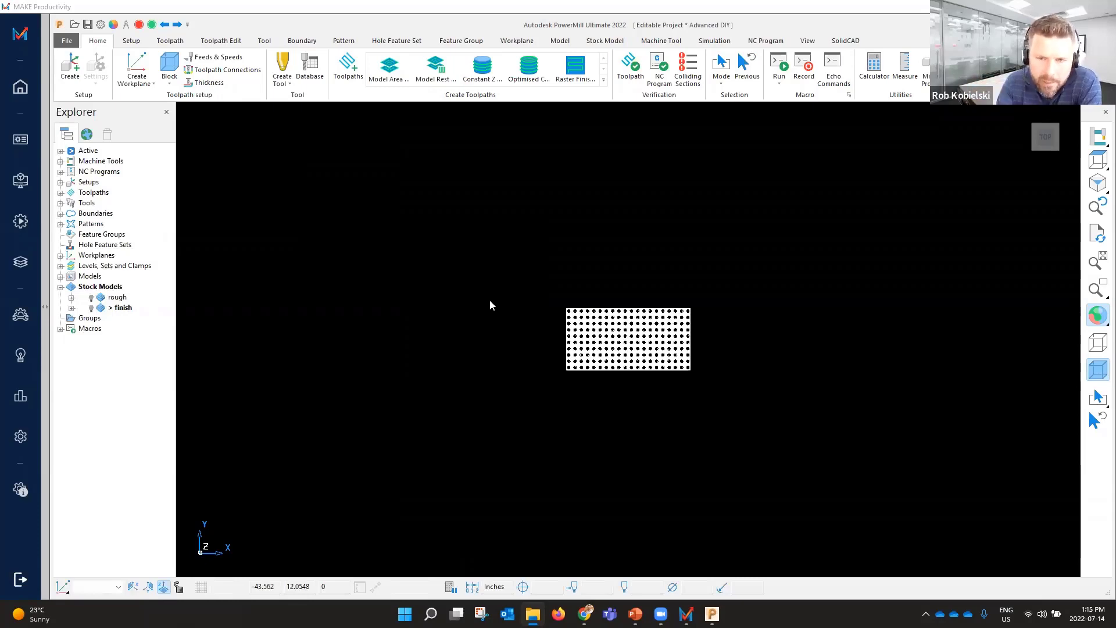
pyautogui.hotkey('ctrl', '0')
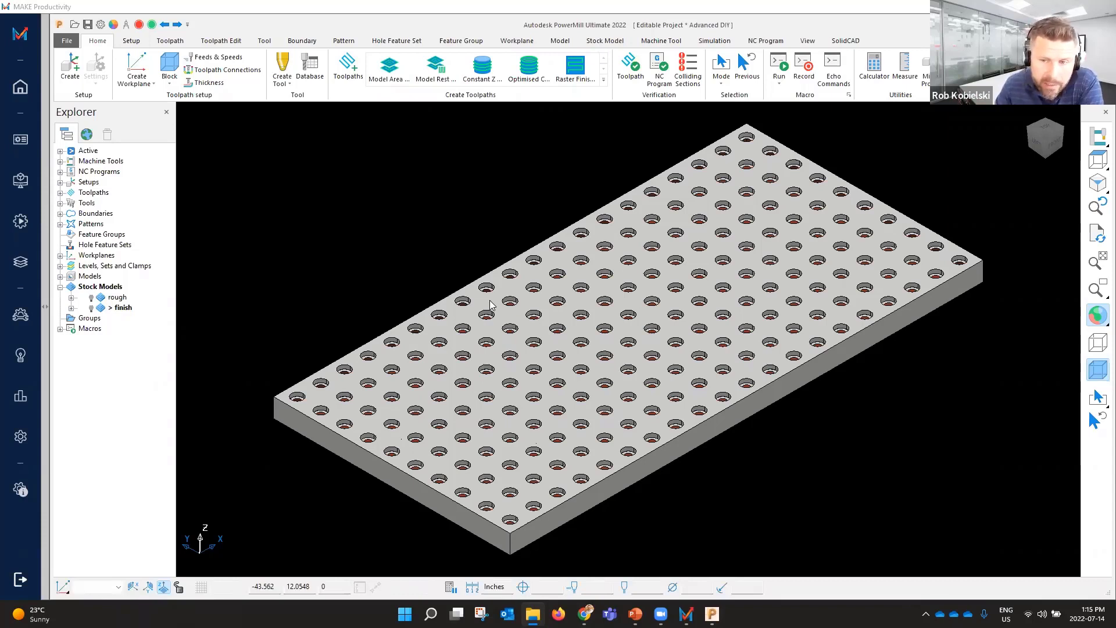
# Examine the rough setup and the flats, semi, finish and engrave toolpath folders of the Advanced DIY project
pyautogui.click(61, 276)
pyautogui.click(61, 276)
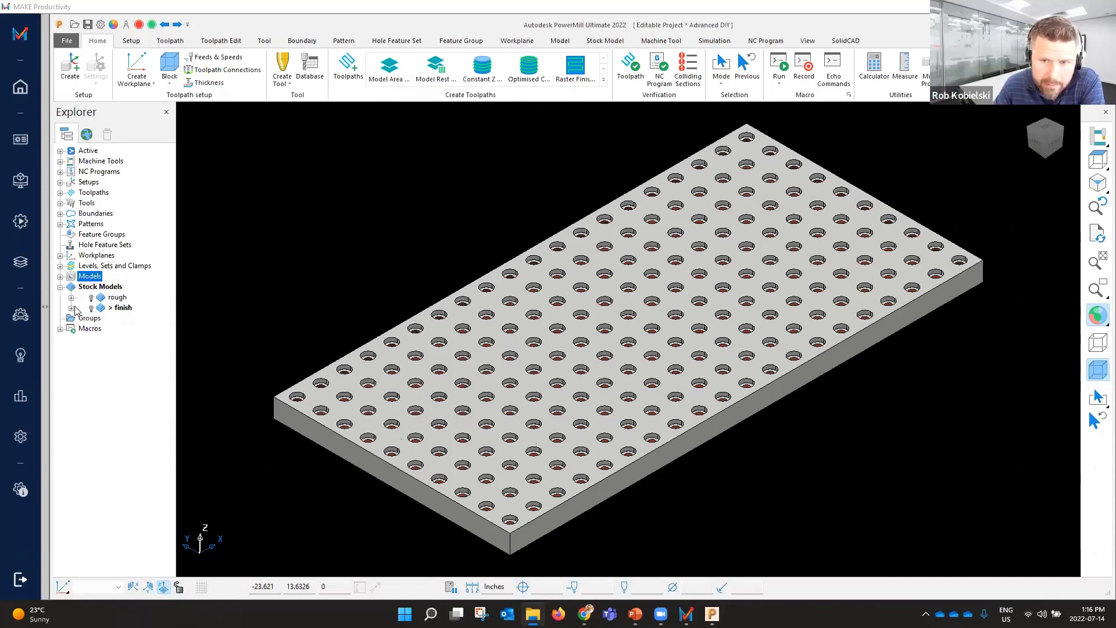
pyautogui.click(60, 182)
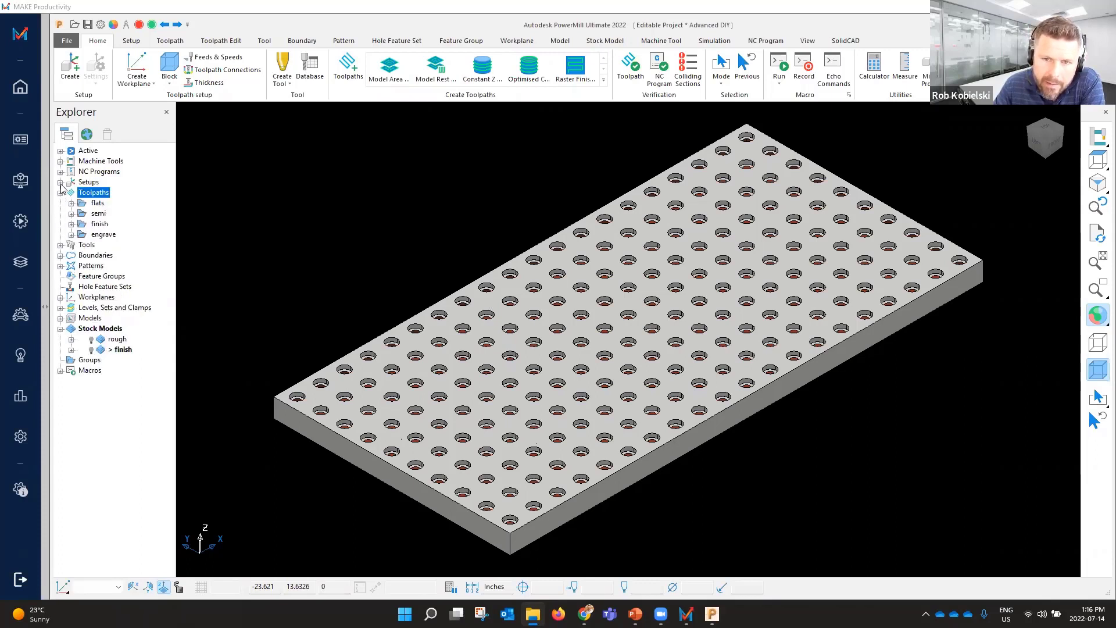
pyautogui.click(65, 185)
pyautogui.click(71, 192)
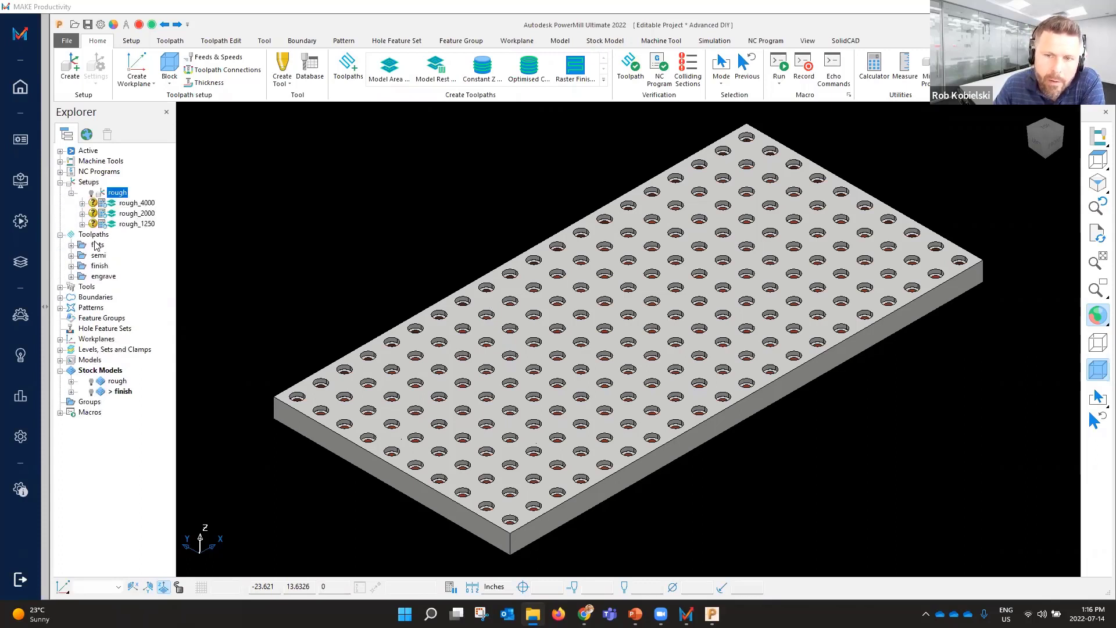
pyautogui.click(70, 245)
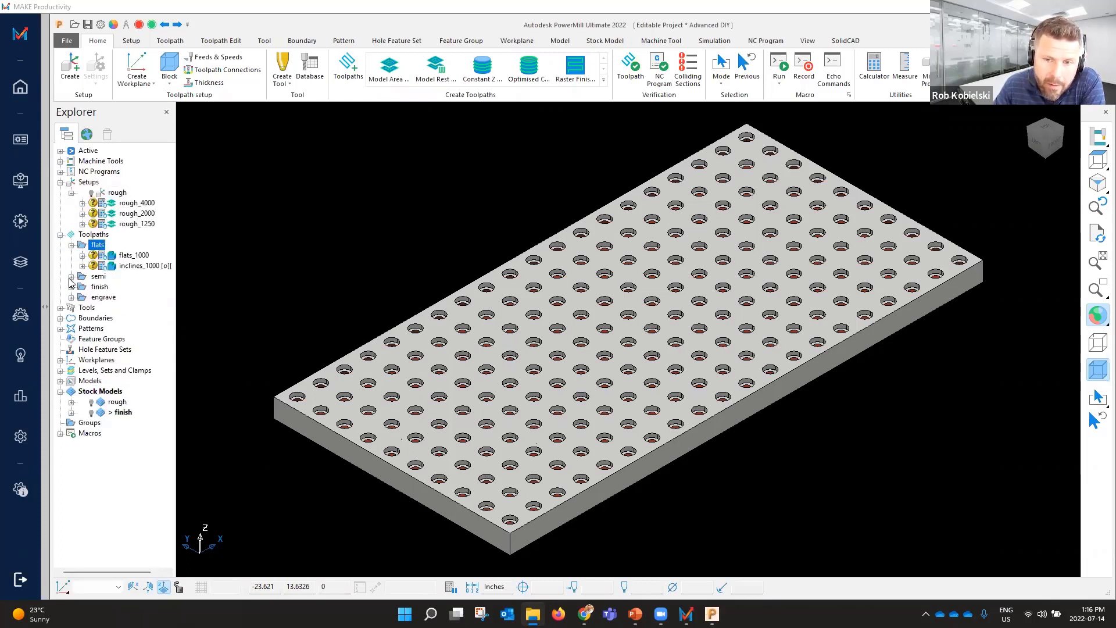
pyautogui.click(70, 277)
pyautogui.click(70, 329)
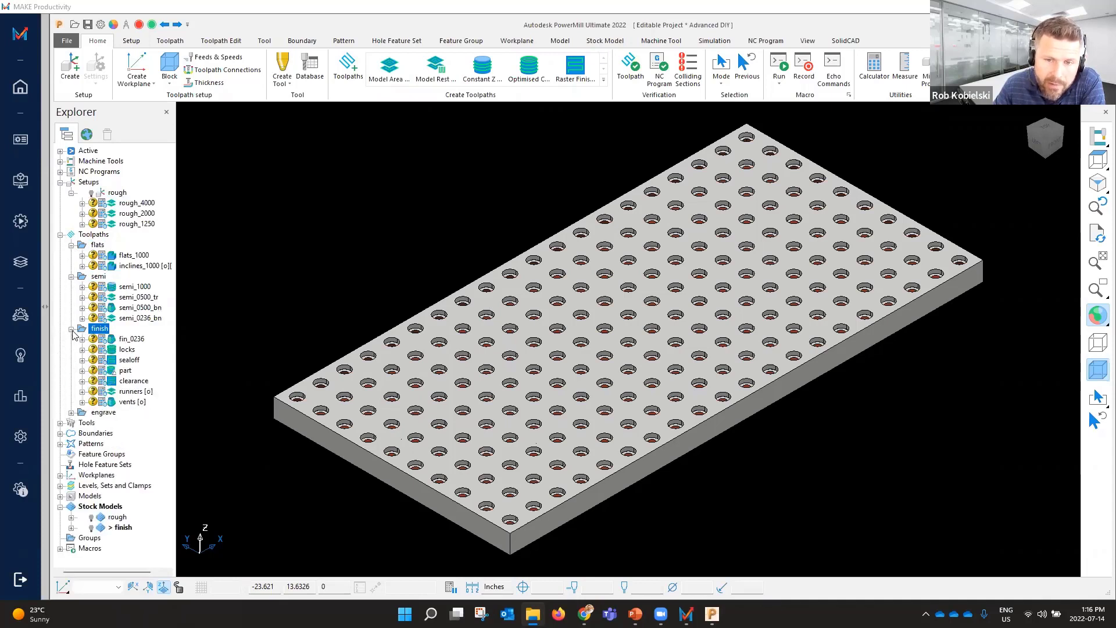
pyautogui.click(71, 412)
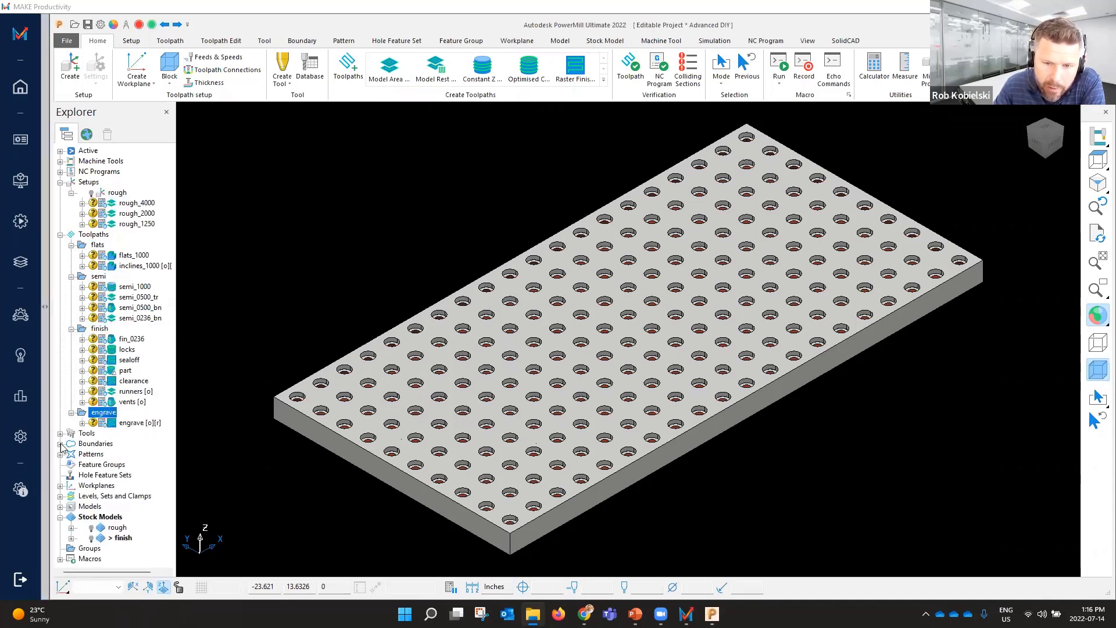
# Examine the template's tools, boundary folders and the contents of its rough and finish stock models
pyautogui.click(59, 444)
pyautogui.click(59, 433)
pyautogui.scroll(-3, 62, 442)
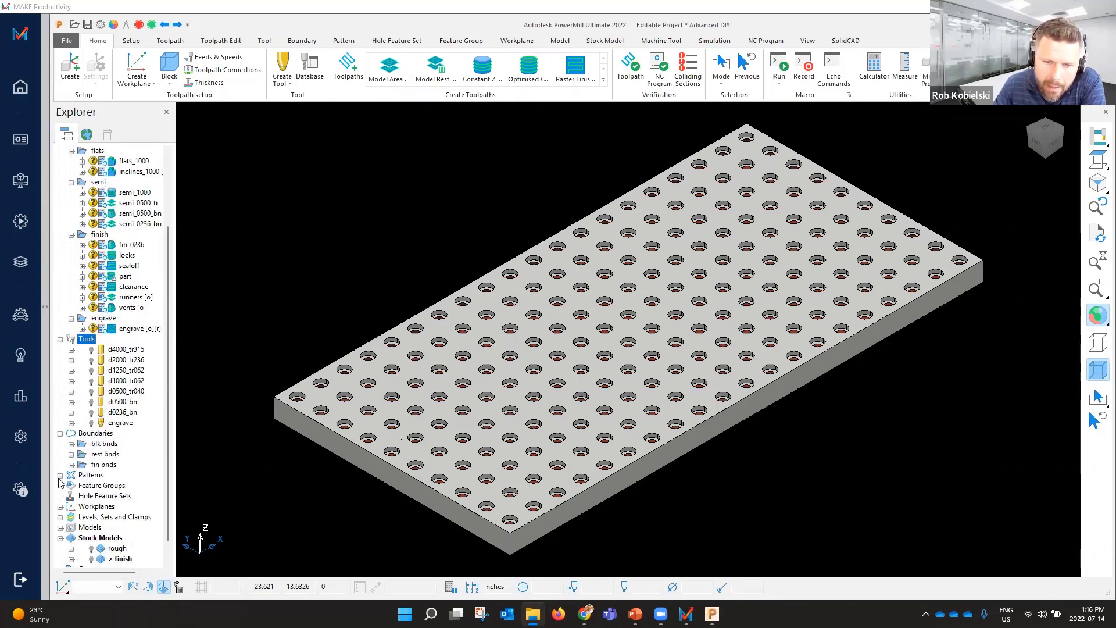
pyautogui.scroll(-1, 63, 490)
pyautogui.click(71, 537)
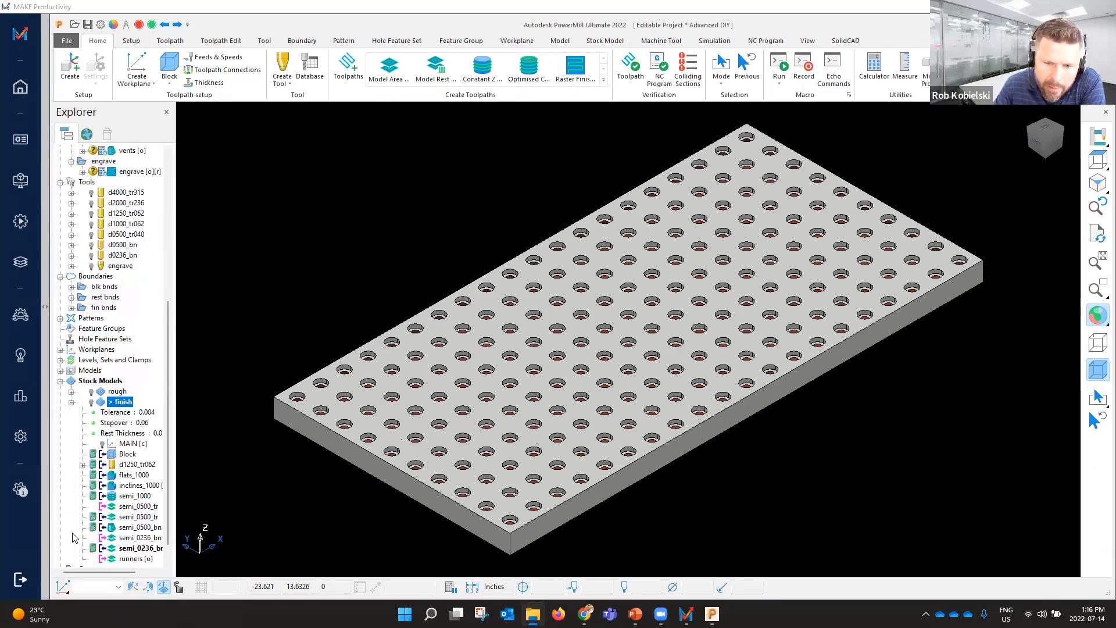
pyautogui.click(70, 391)
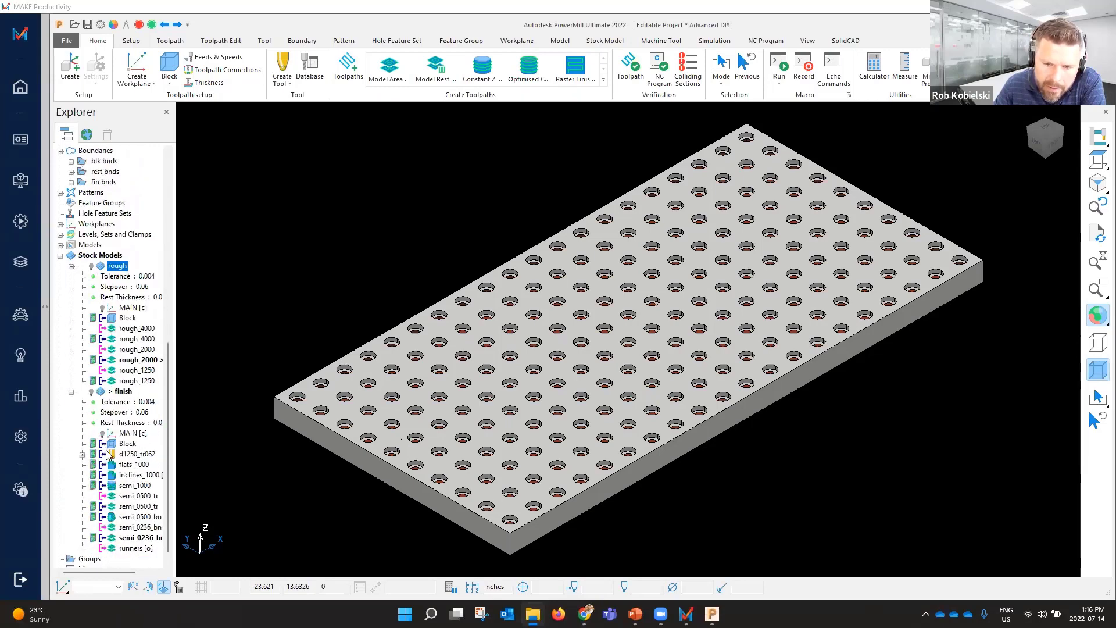
pyautogui.scroll(12, 102, 456)
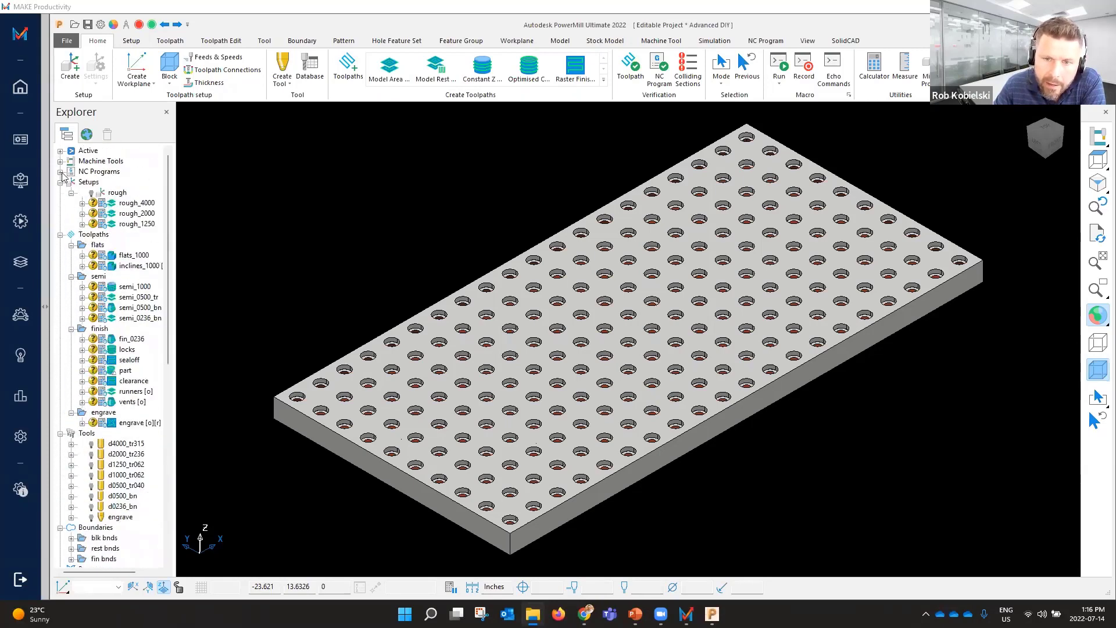
# Examine the toolpaths assigned to the rough and finish NC programs
pyautogui.click(62, 172)
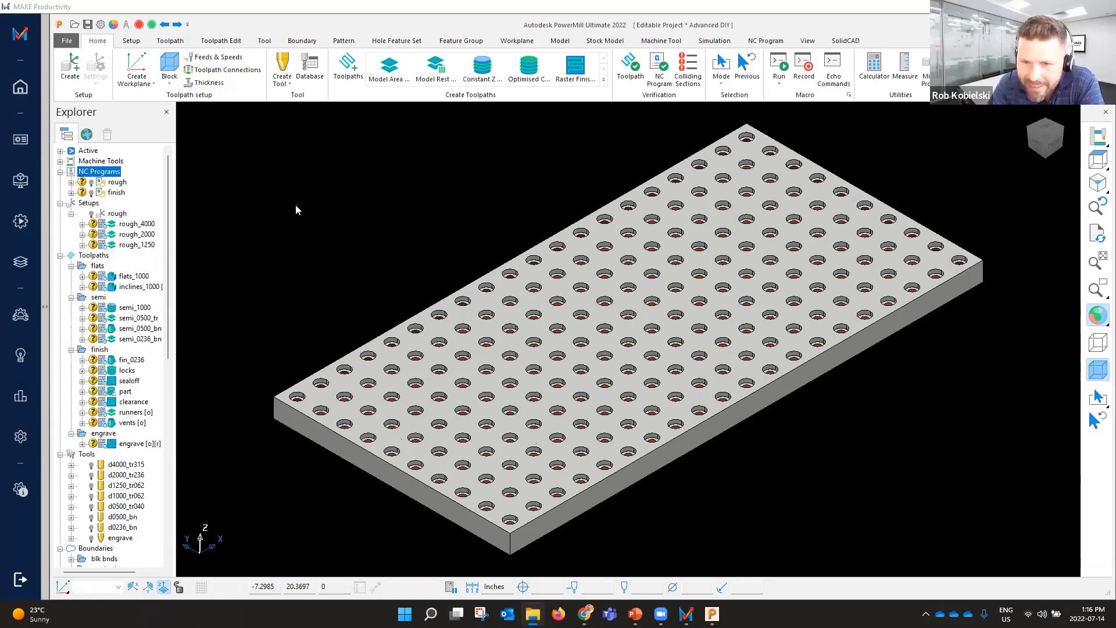
pyautogui.click(71, 192)
pyautogui.click(71, 182)
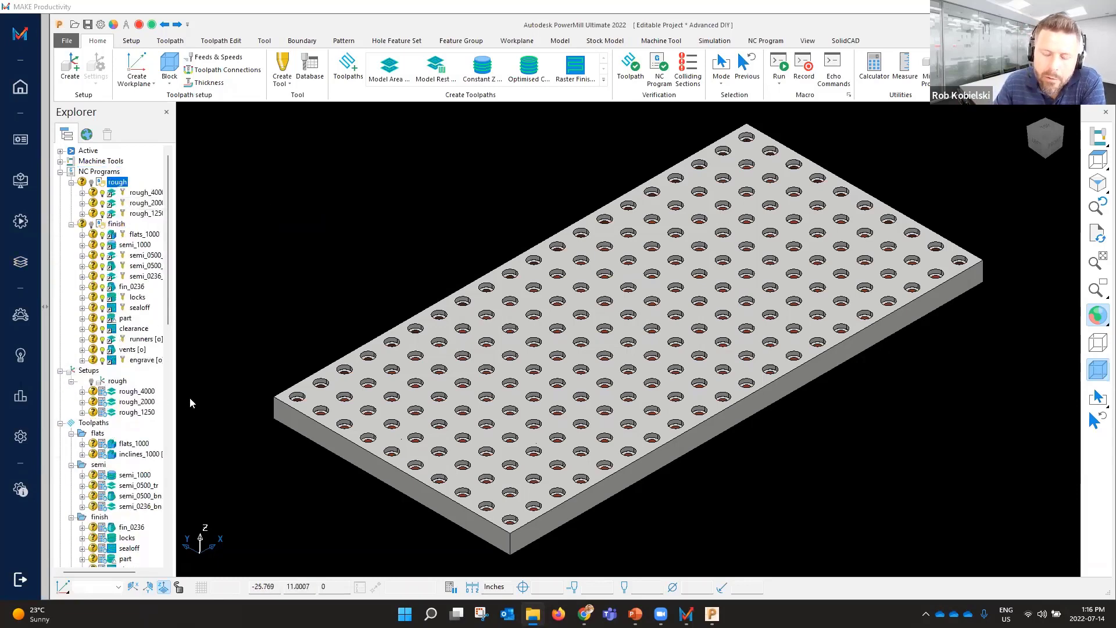
pyautogui.scroll(-3, 235, 389)
pyautogui.scroll(2, 235, 388)
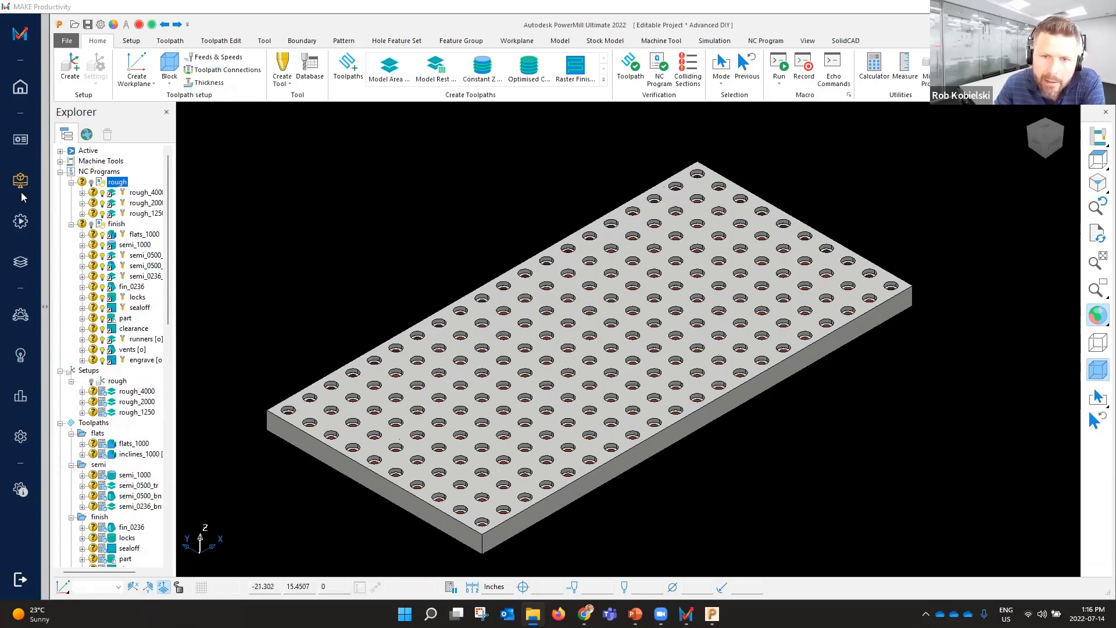
# Review the machinist/programming tools list, close the Explorer and collapse the list again
pyautogui.click(20, 316)
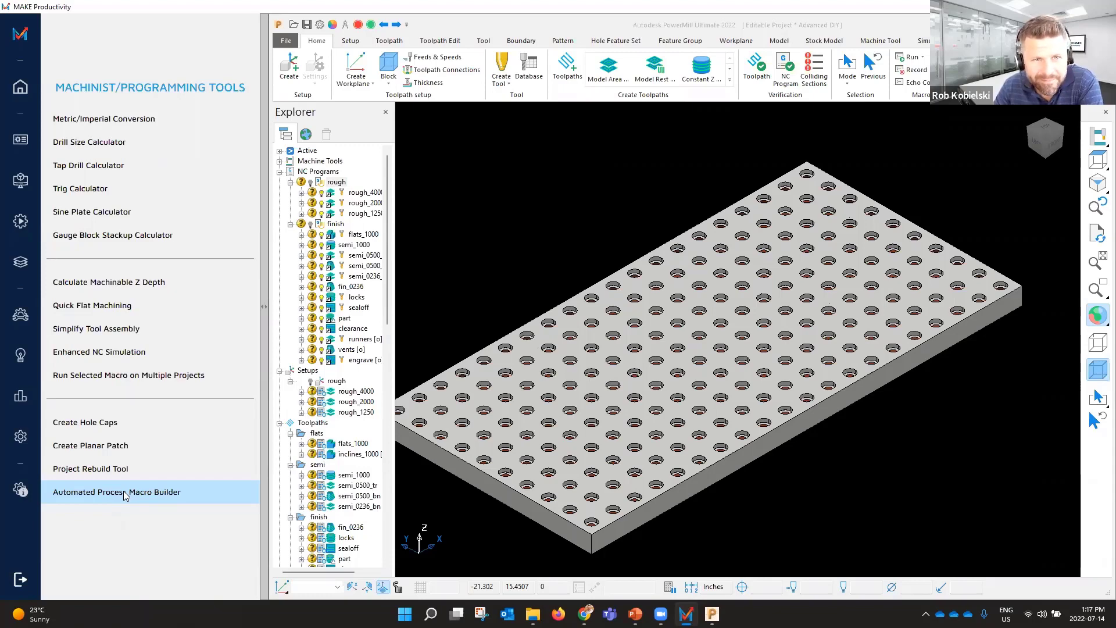
pyautogui.click(386, 114)
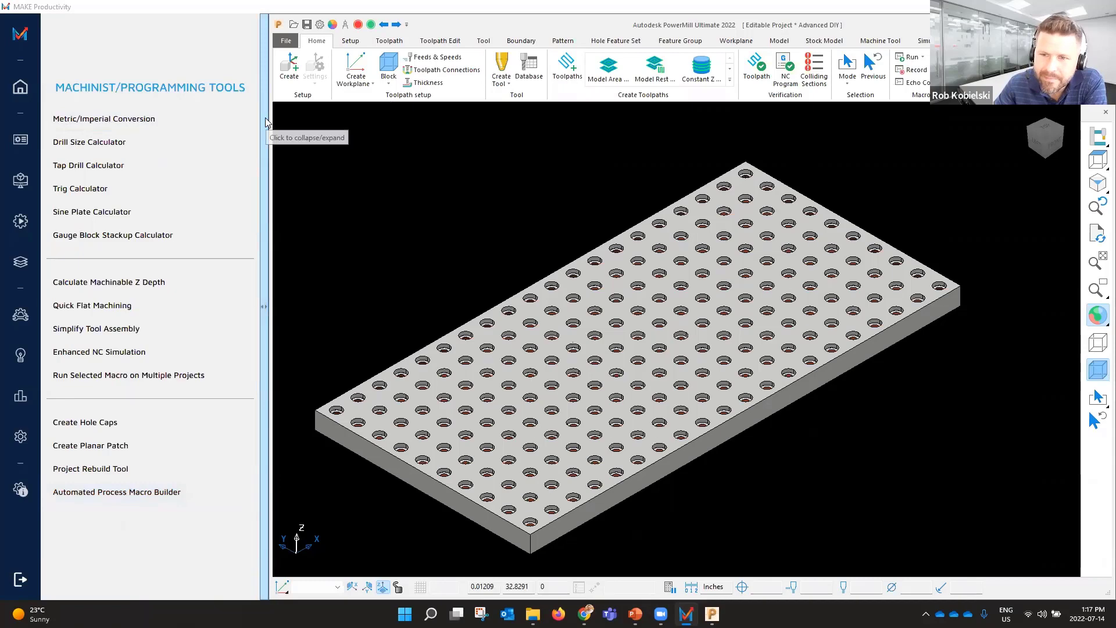
pyautogui.click(264, 123)
pyautogui.click(352, 161)
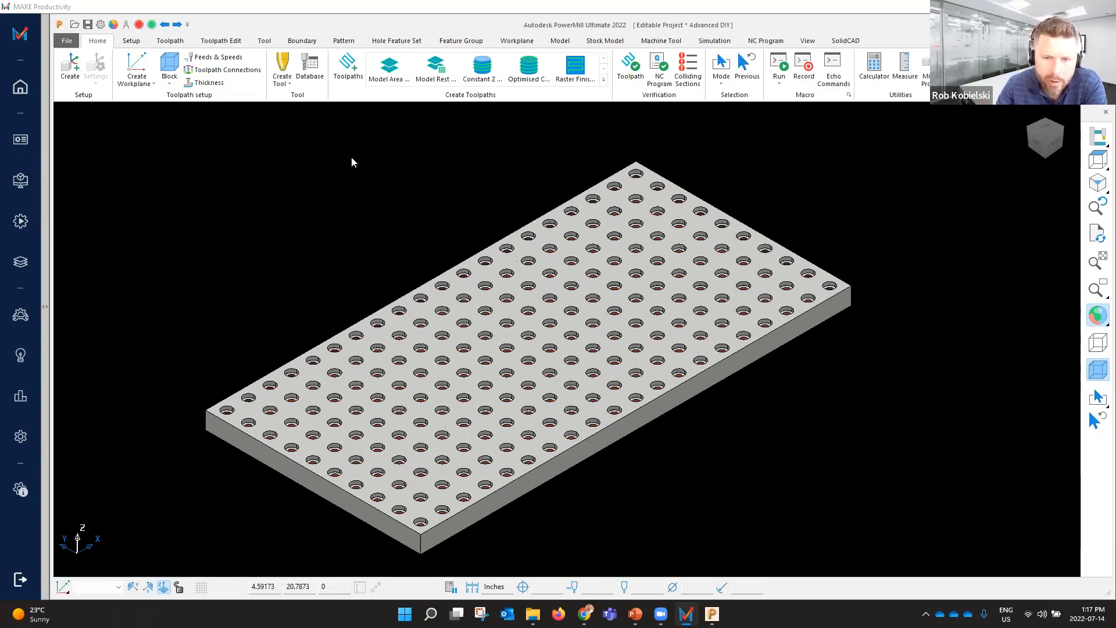
# Show the training tools, switch to the on-demand training window and list the available training modules
pyautogui.click(21, 355)
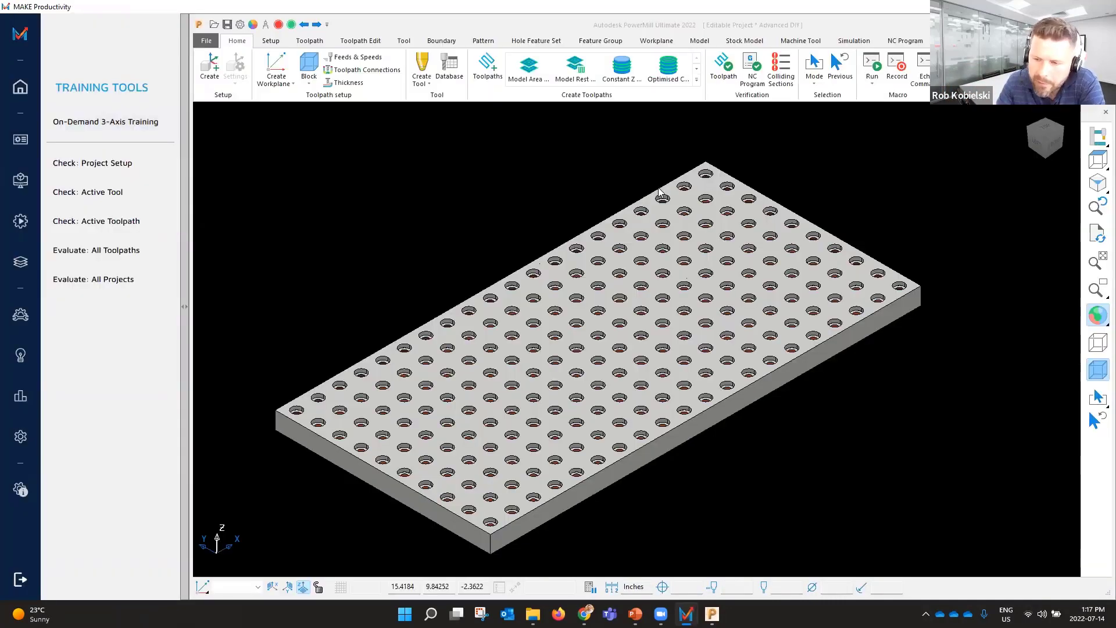
pyautogui.moveTo(686, 613)
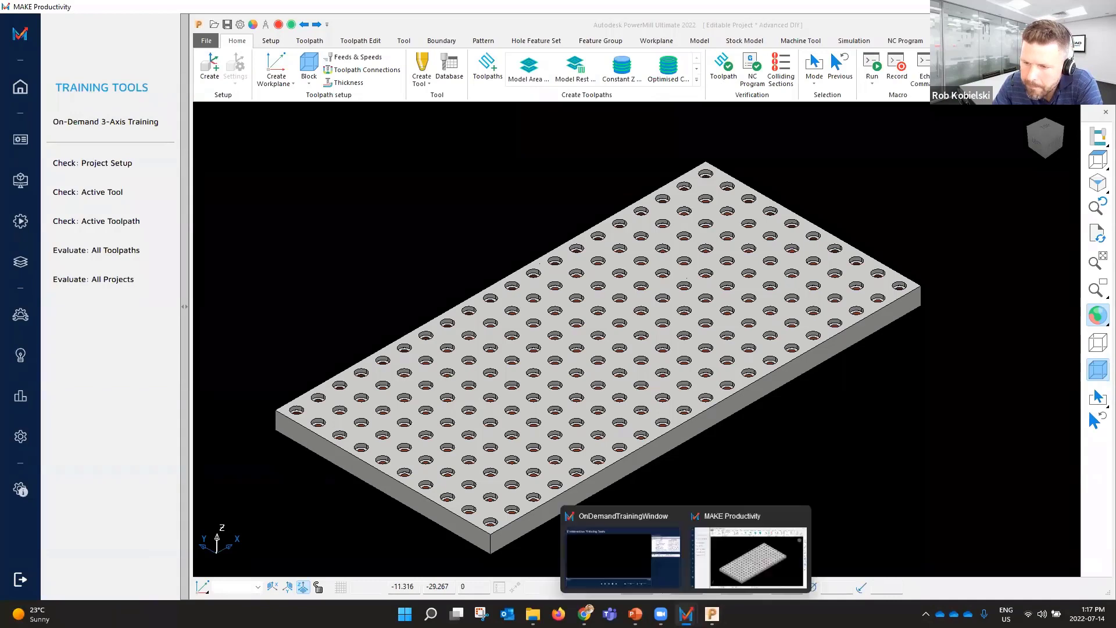
pyautogui.click(667, 558)
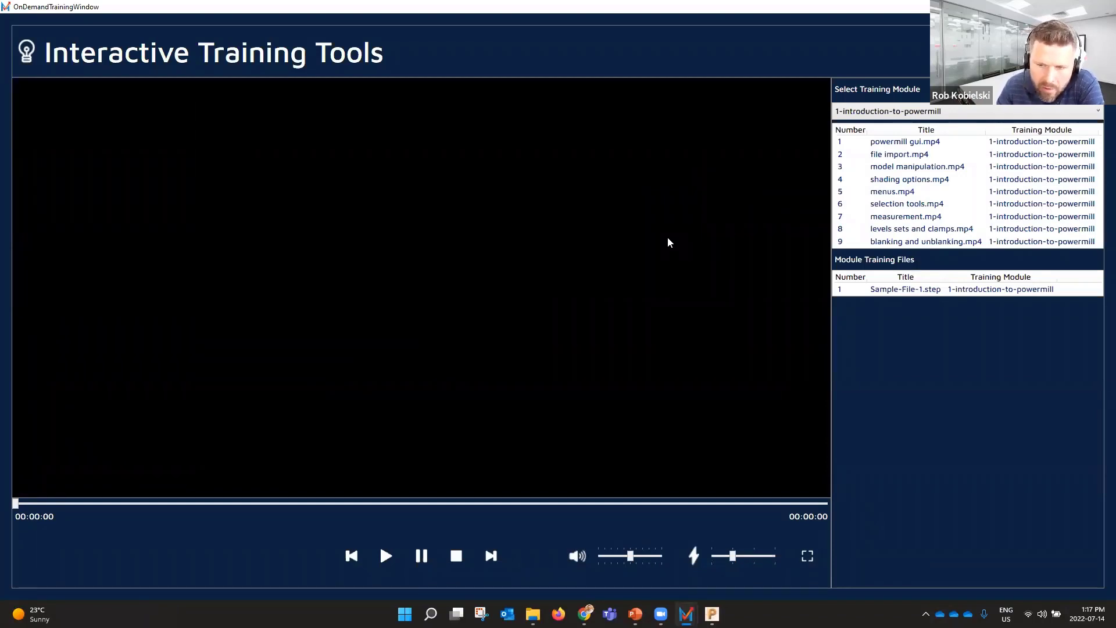
pyautogui.click(1035, 112)
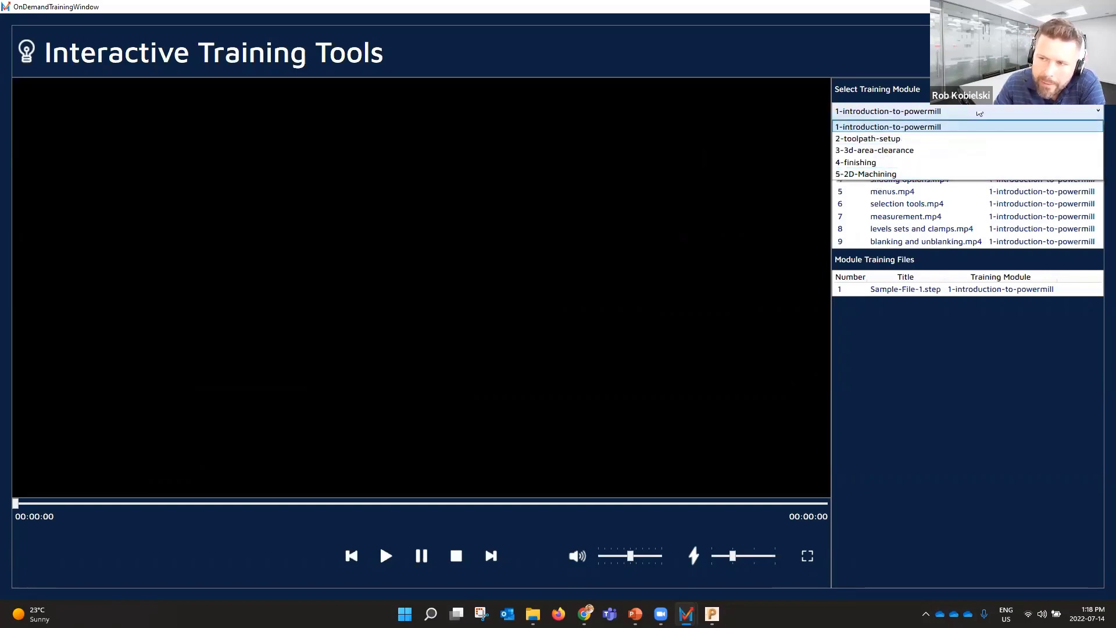
# Keep the 1-introduction-to-powermill training module and play its powermill gui.mp4 video
pyautogui.click(979, 112)
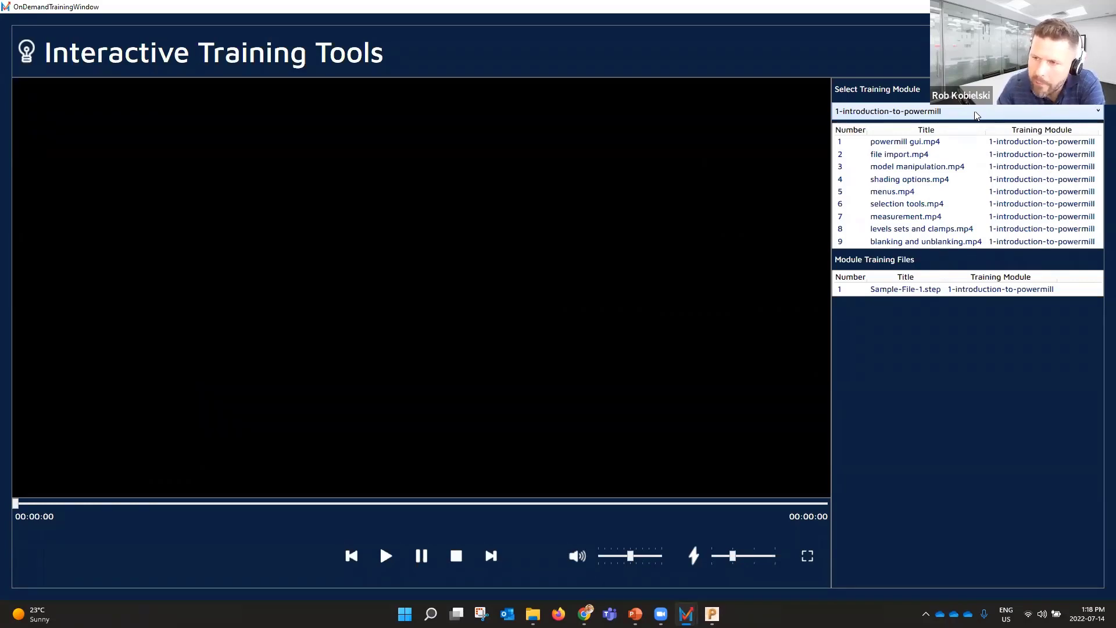
pyautogui.doubleClick(905, 142)
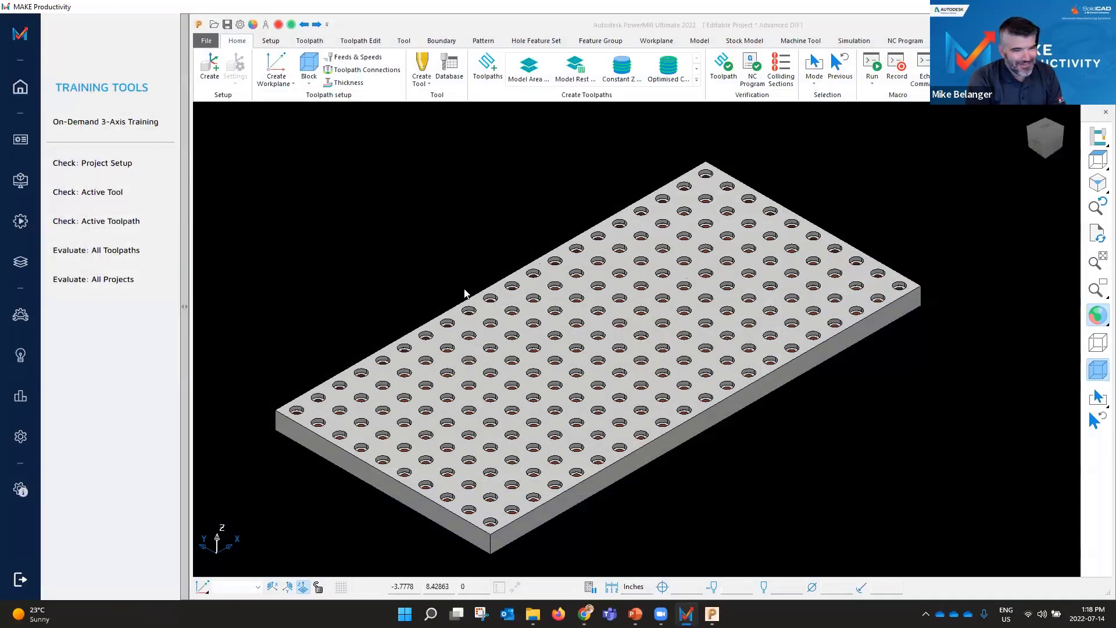
# Return to the training tools, run the active toolpath check, review its assessment report and close it
pyautogui.click(19, 315)
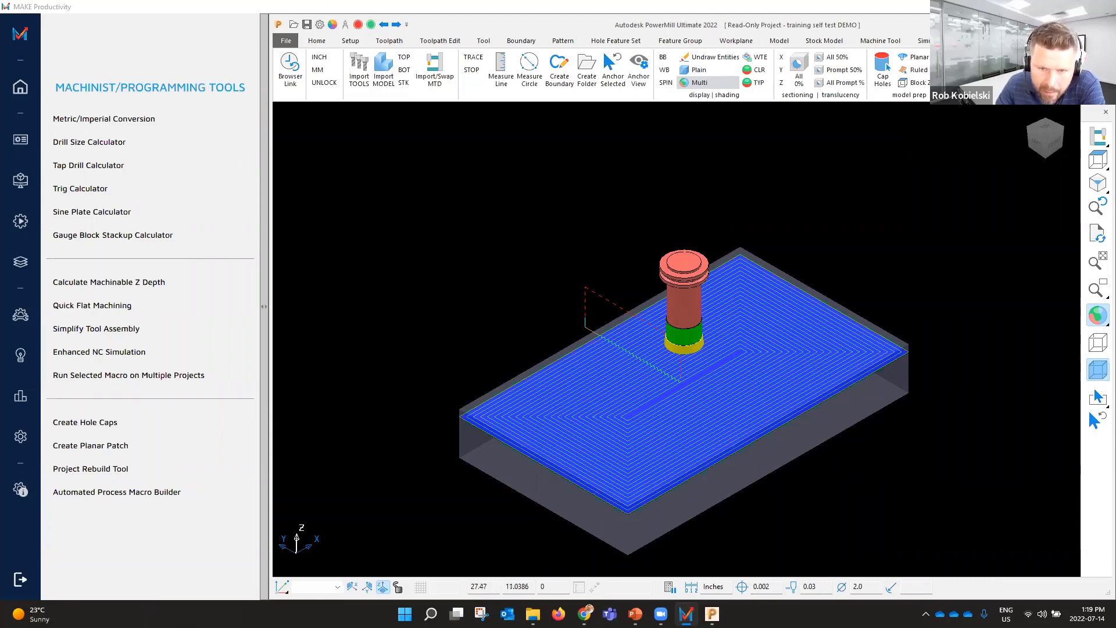
pyautogui.click(20, 358)
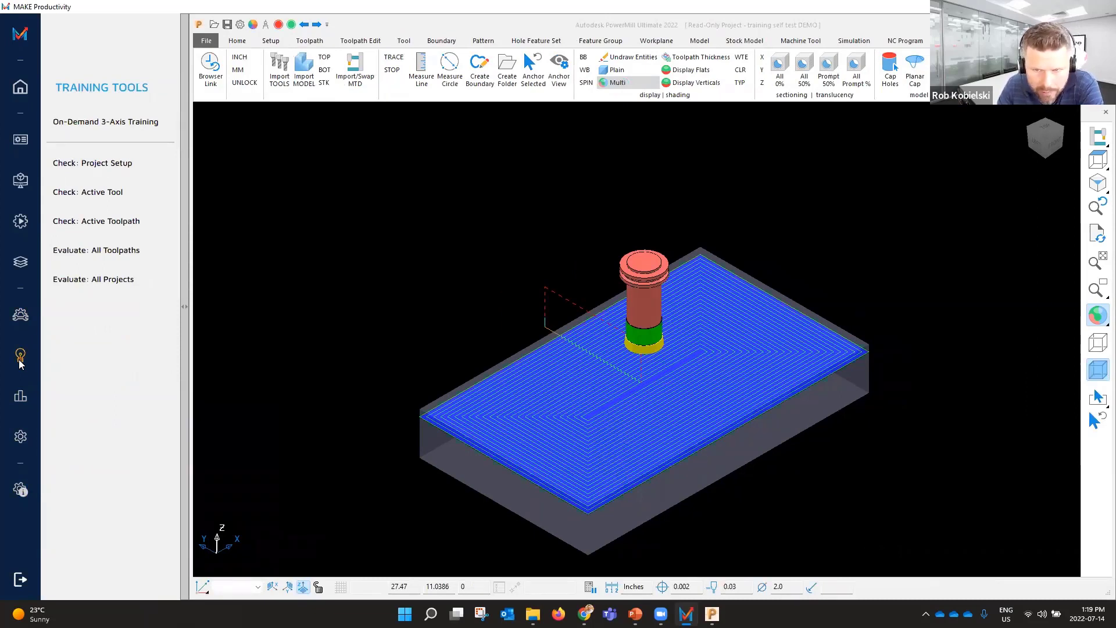
pyautogui.scroll(2, 673, 429)
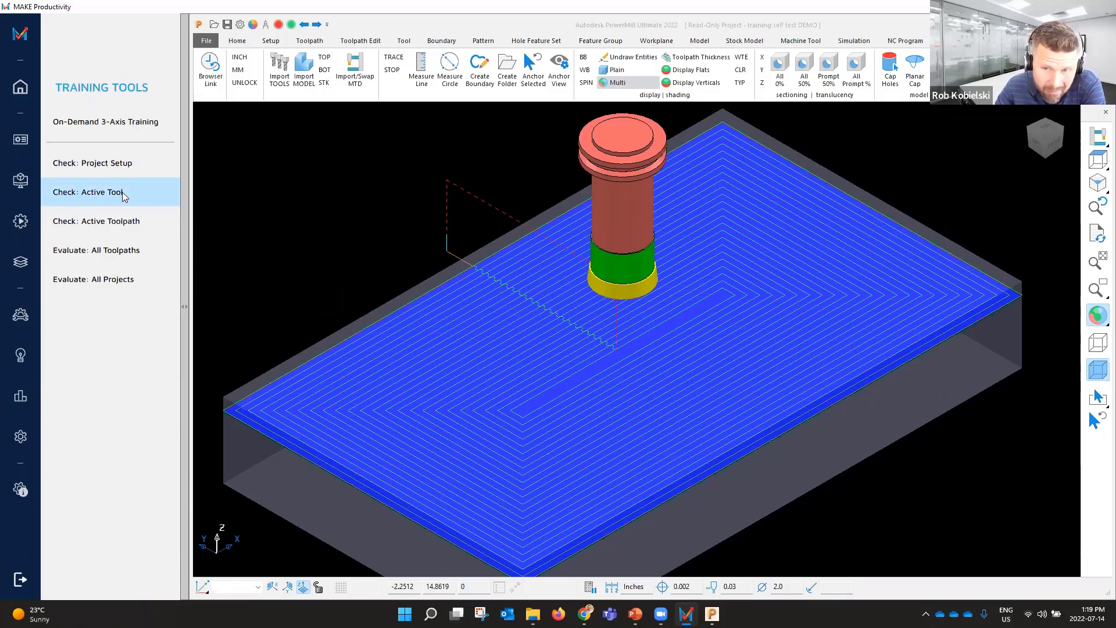
pyautogui.click(124, 221)
pyautogui.click(179, 228)
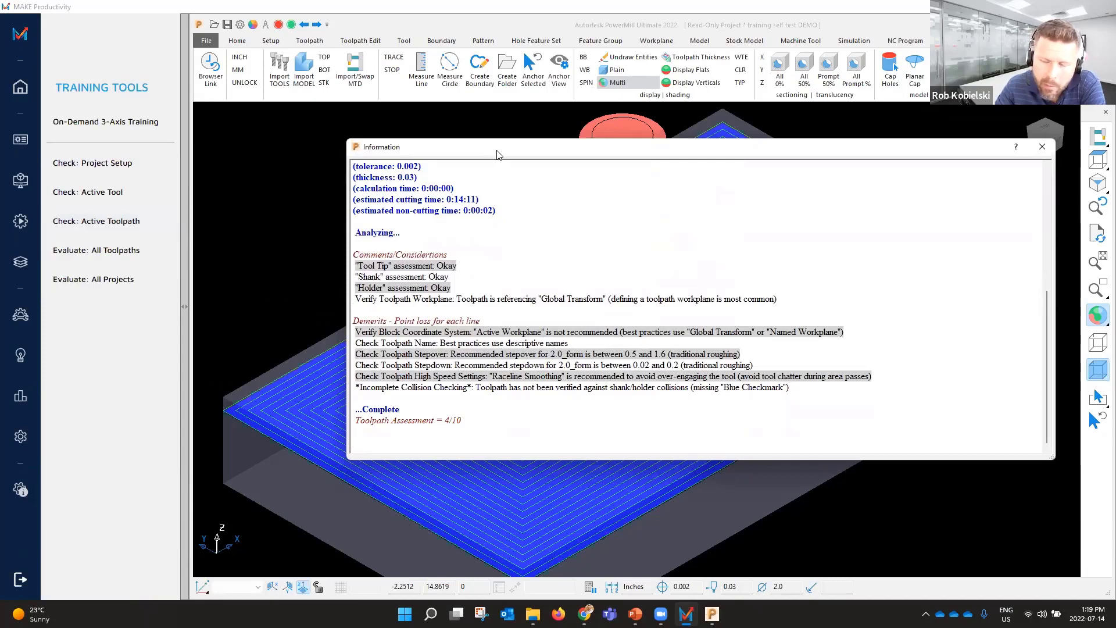
pyautogui.moveTo(492, 151); pyautogui.dragTo(401, 149)
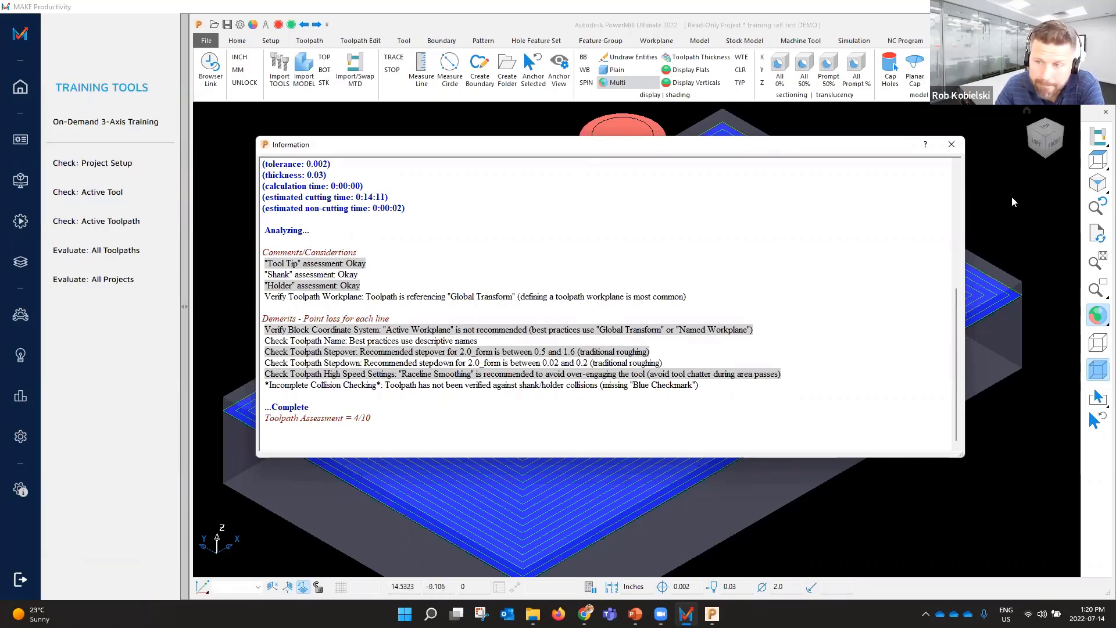
pyautogui.click(952, 144)
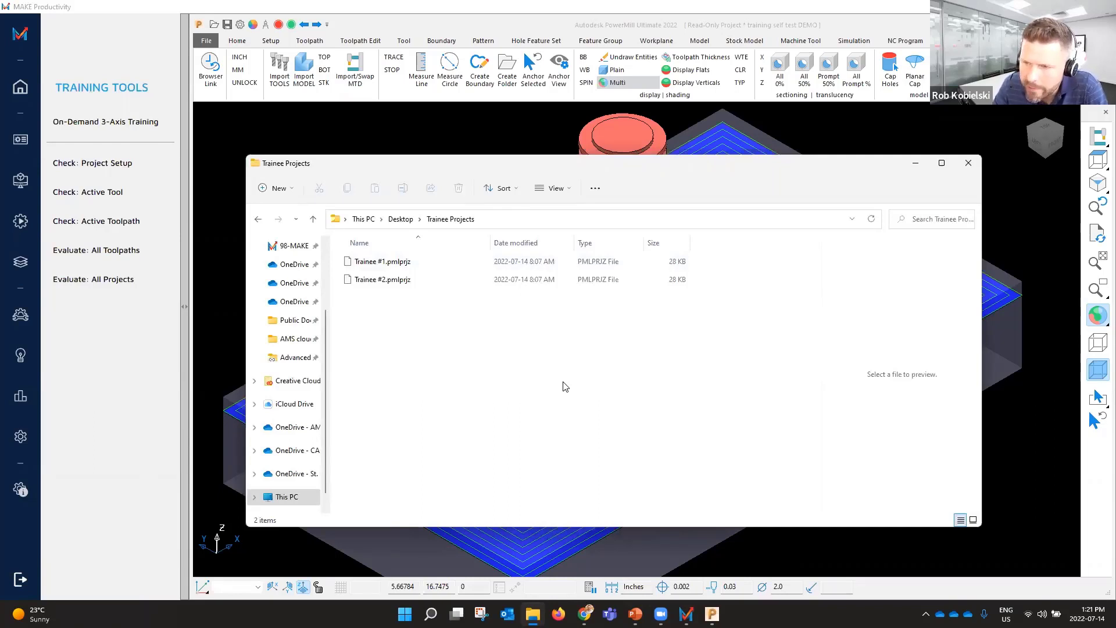
# Copy the full path of the Trainee Projects folder and minimize the folder window
pyautogui.click(524, 218)
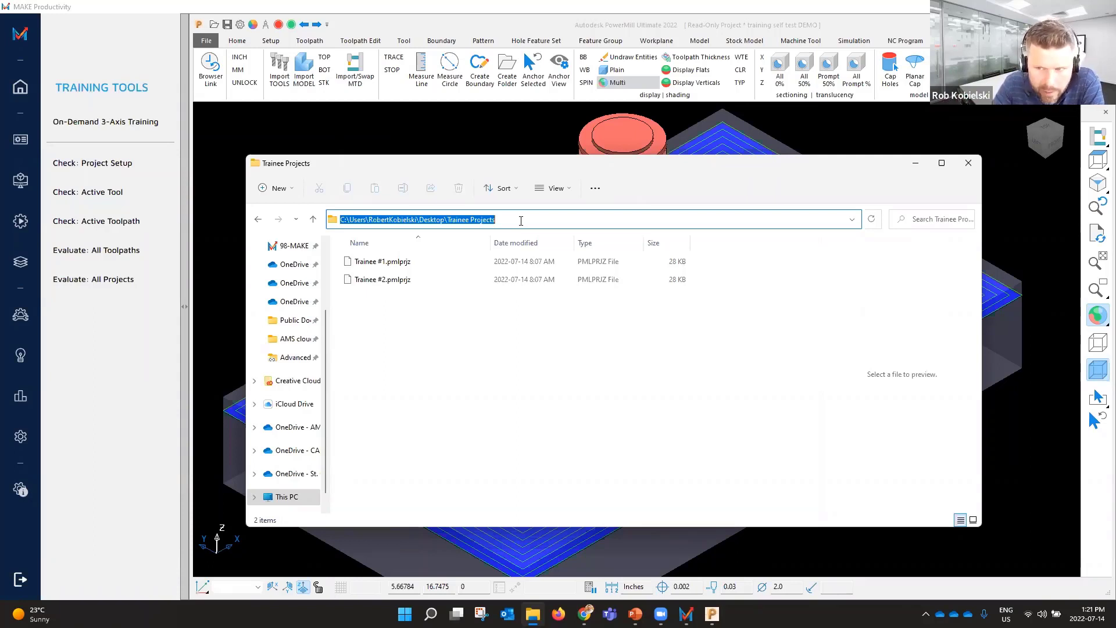
pyautogui.rightClick(472, 221)
pyautogui.click(504, 259)
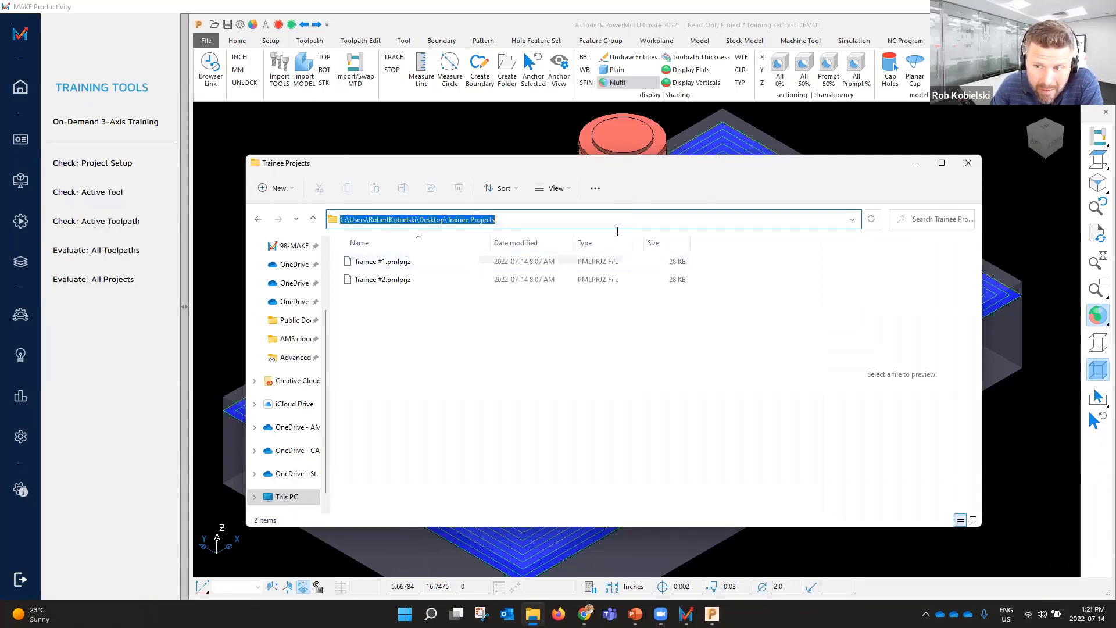
pyautogui.click(913, 165)
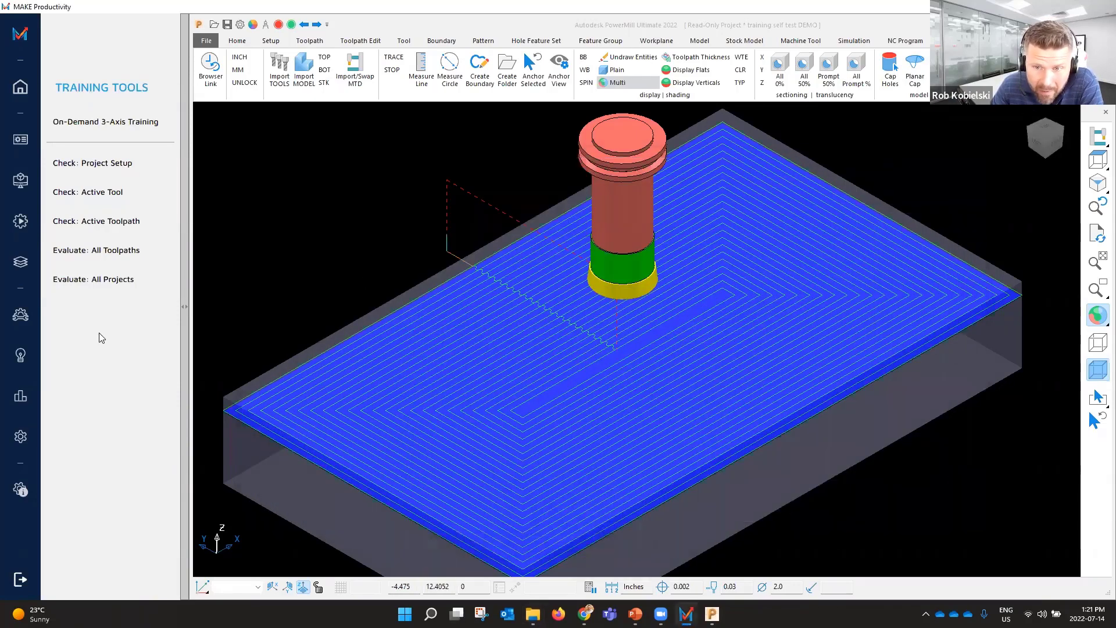
# Evaluate all projects in the Trainee Projects folder using the copied path, and review the Trainee #1.txt report
pyautogui.click(94, 289)
pyautogui.click(149, 314)
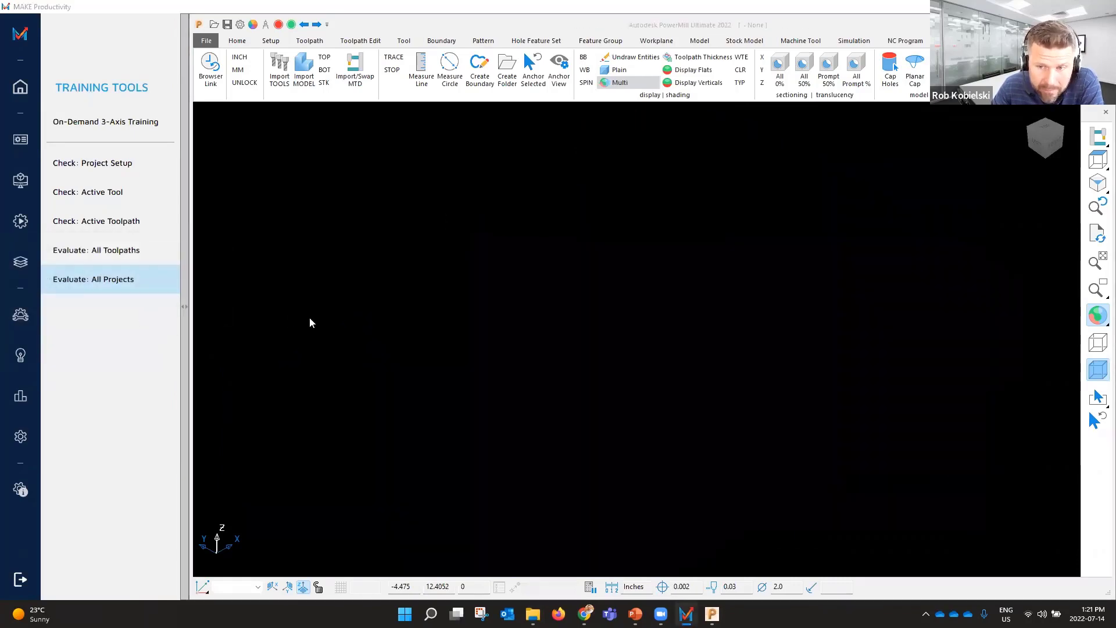
pyautogui.hotkey('ctrl', 'v')
pyautogui.press('Return')
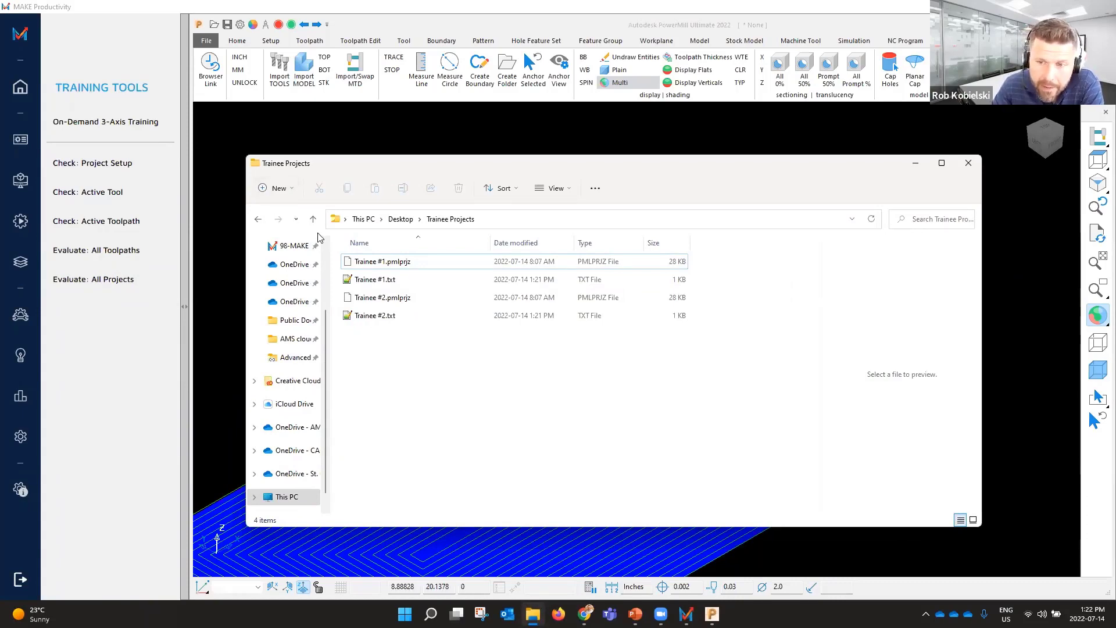
pyautogui.doubleClick(373, 279)
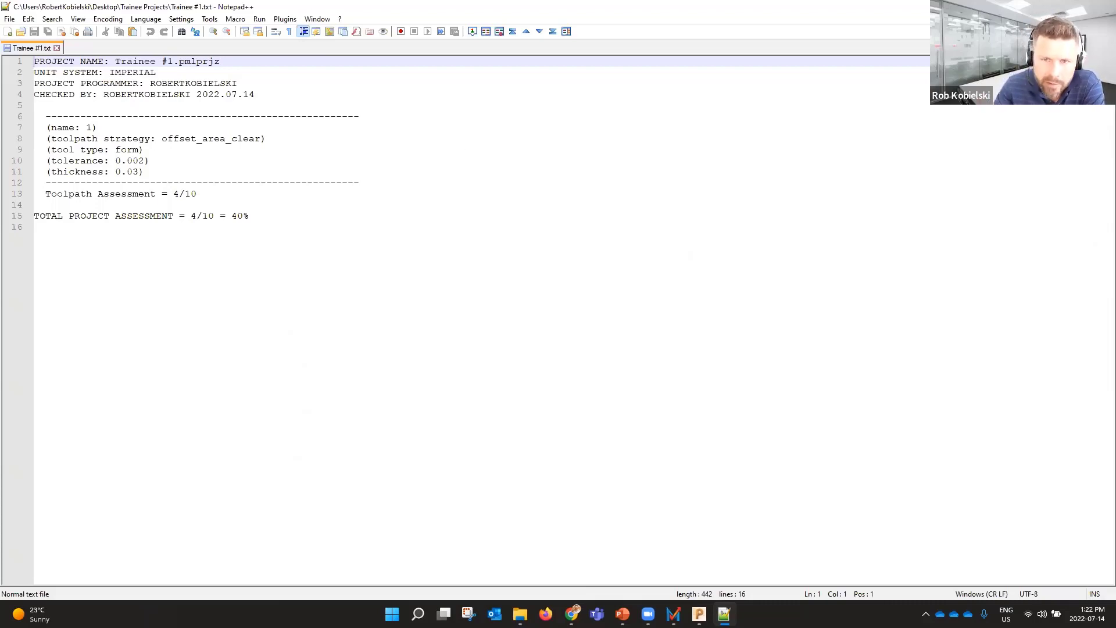
pyautogui.click(56, 48)
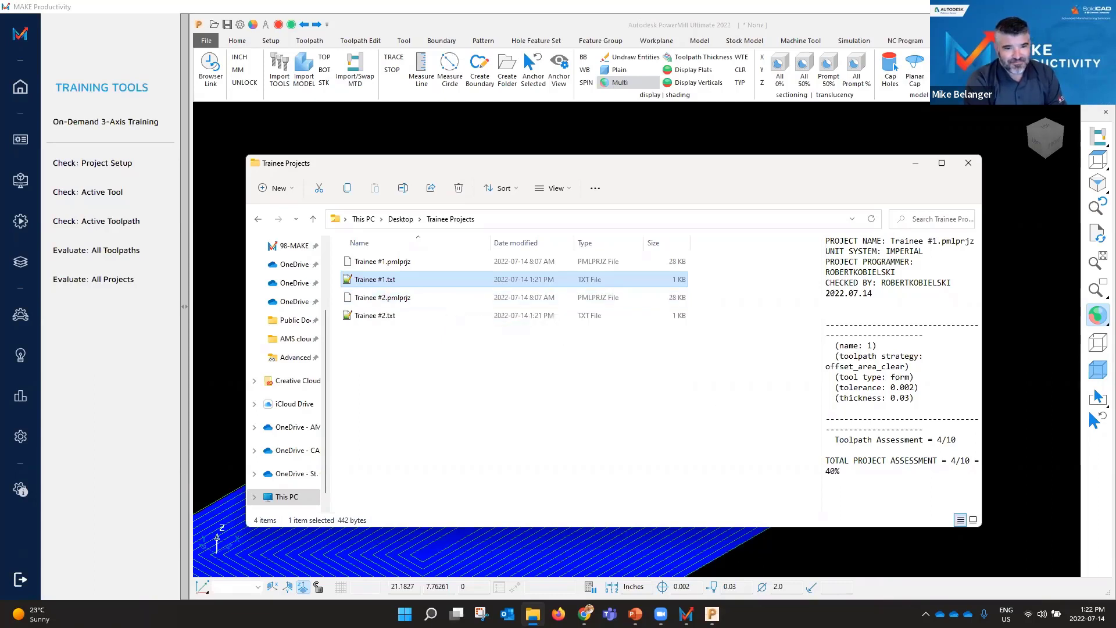
# Switch to the PowerPoint presentation, resume the slide show from the Agenda slide and advance to the Flexibility and Optimization slide
pyautogui.click(635, 614)
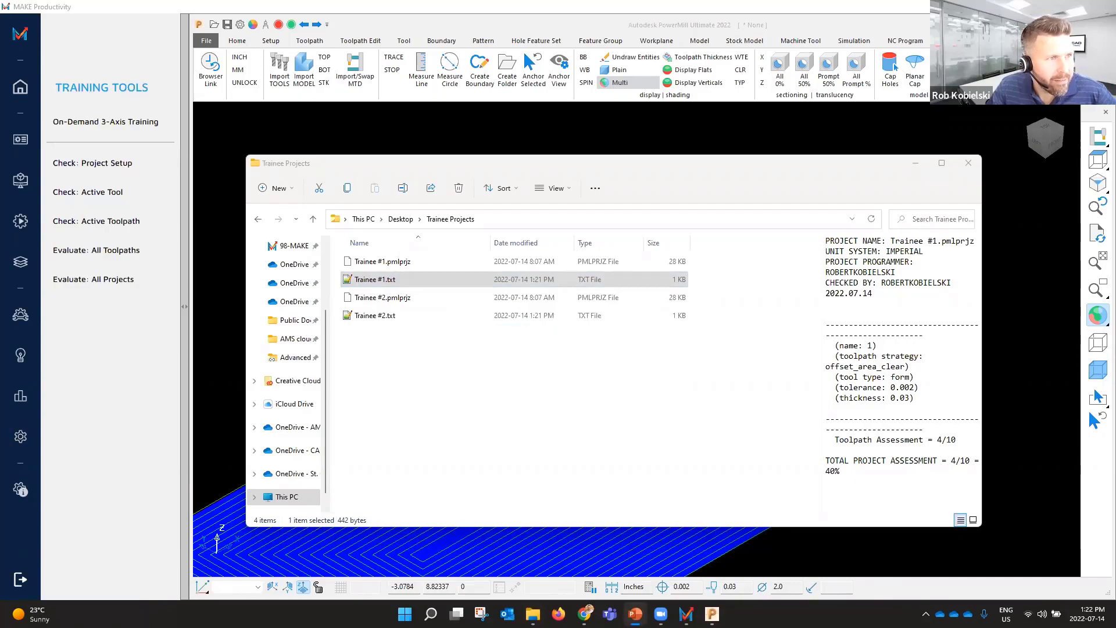
pyautogui.hotkey('shift', 'F5')
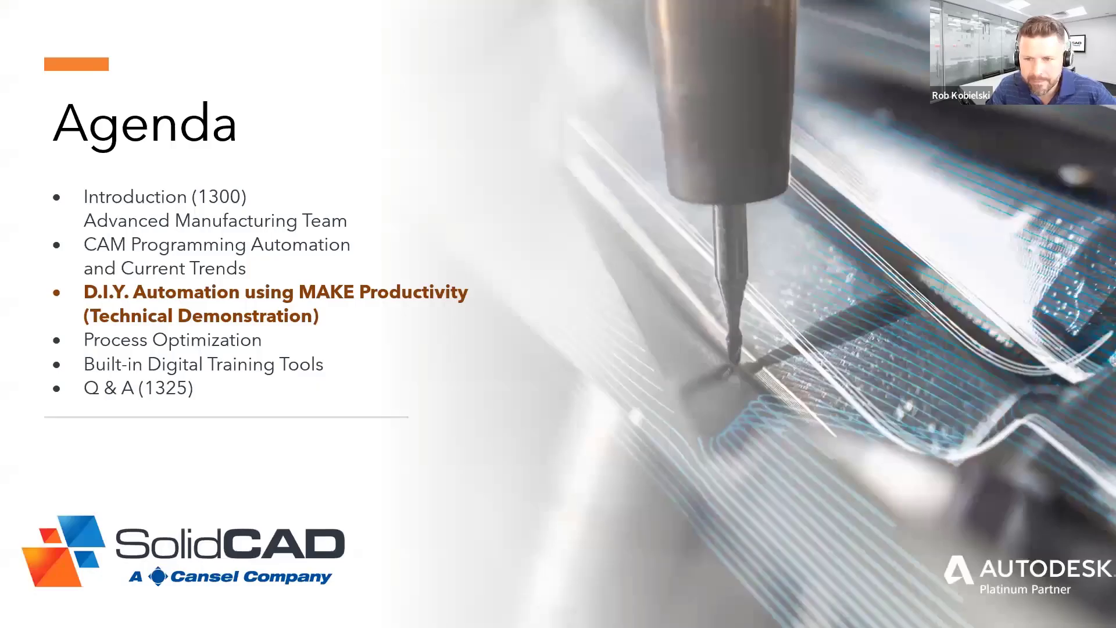
pyautogui.click(1039, 316)
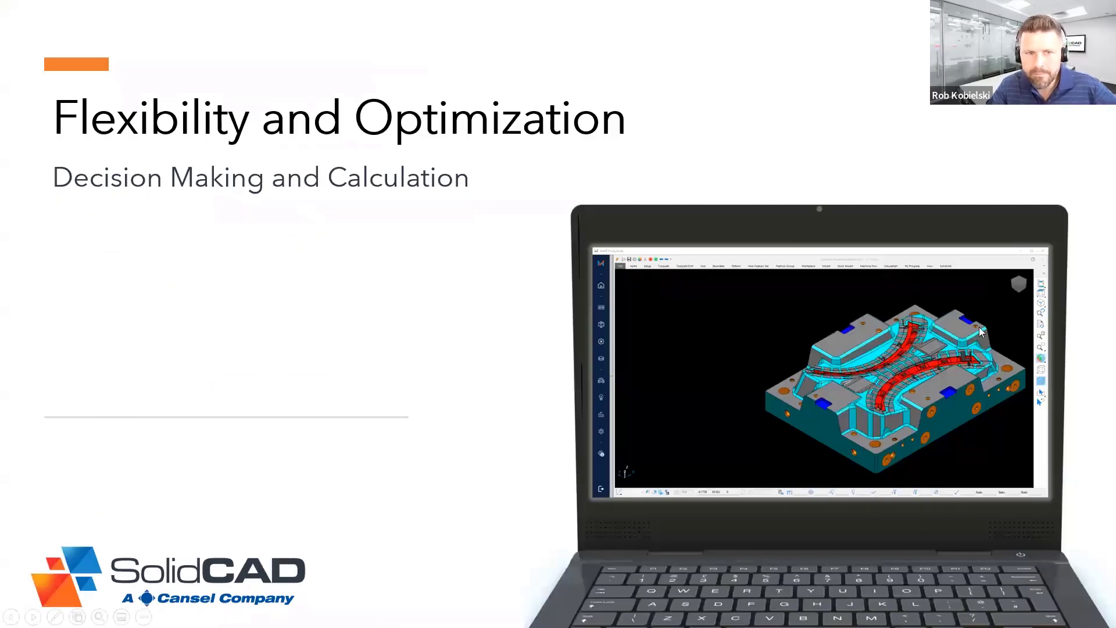